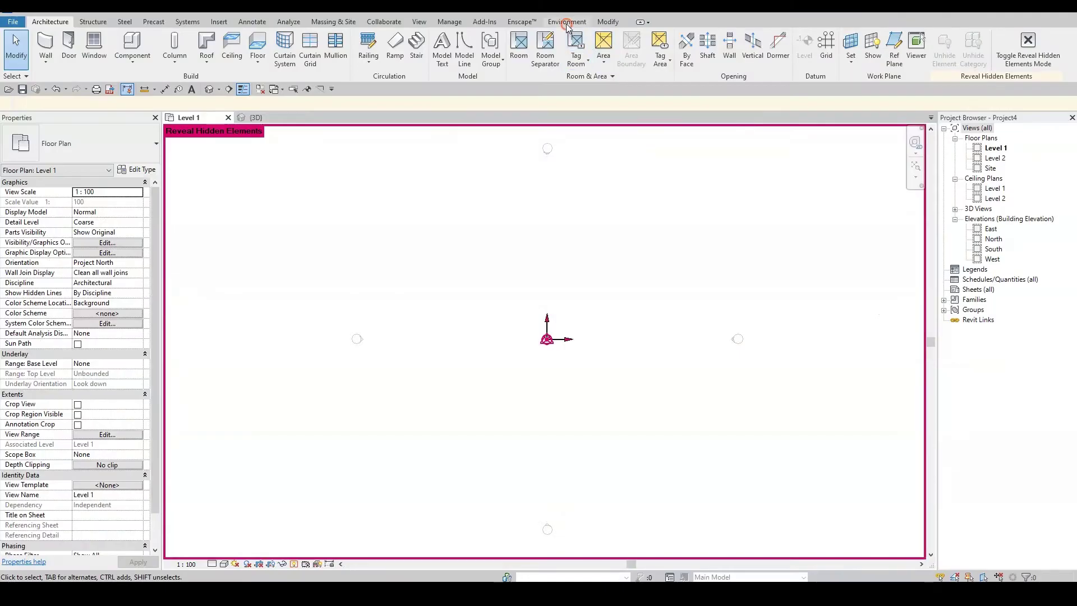
# Step: Accept the mapped location, set the project base point elevation to 16800 mm and choose Israel 1993 / Israeli TM Grid / EPSG:2039
pyautogui.click(567, 22)
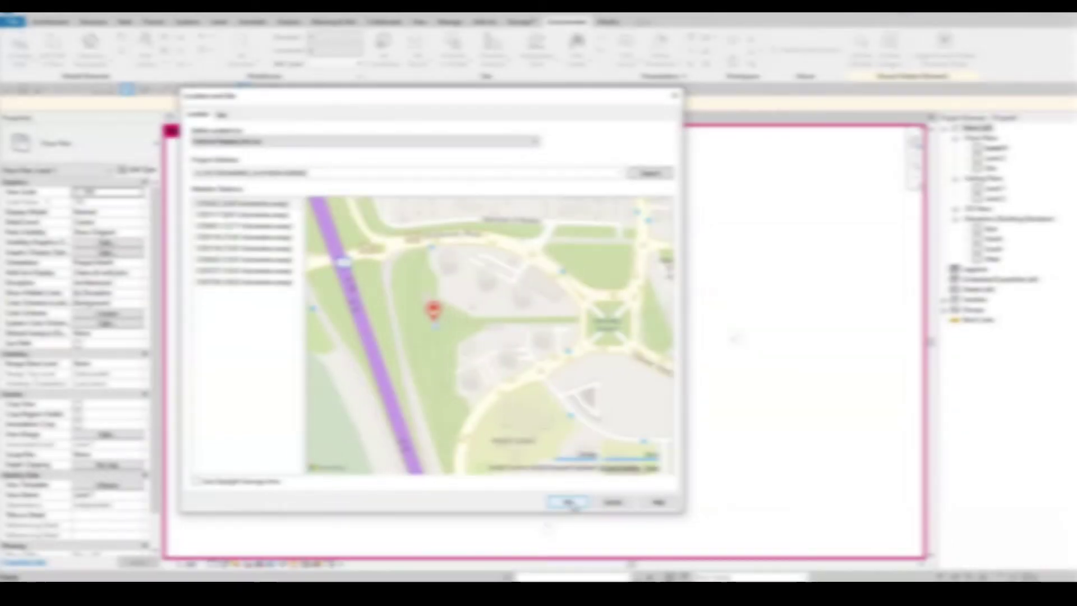
pyautogui.click(568, 502)
pyautogui.moveTo(121, 73); pyautogui.dragTo(299, 157)
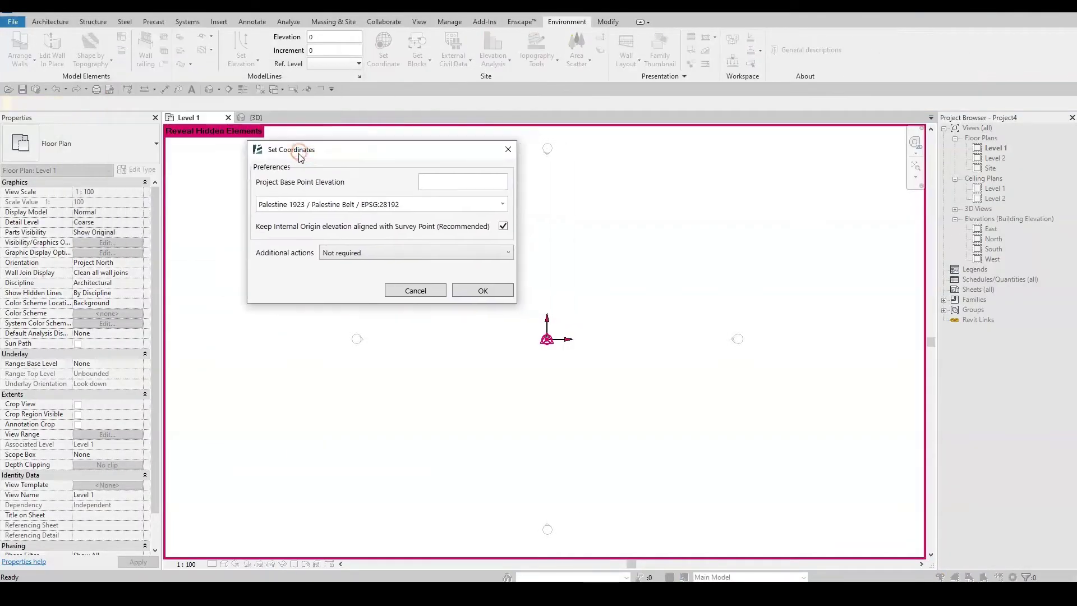
pyautogui.click(435, 182)
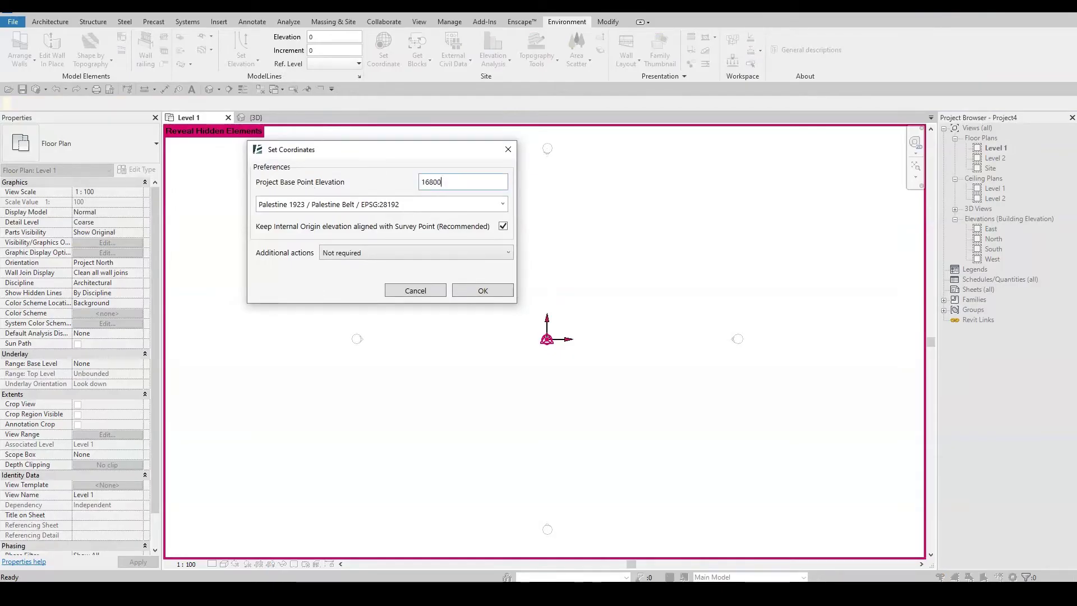
pyautogui.click(329, 207)
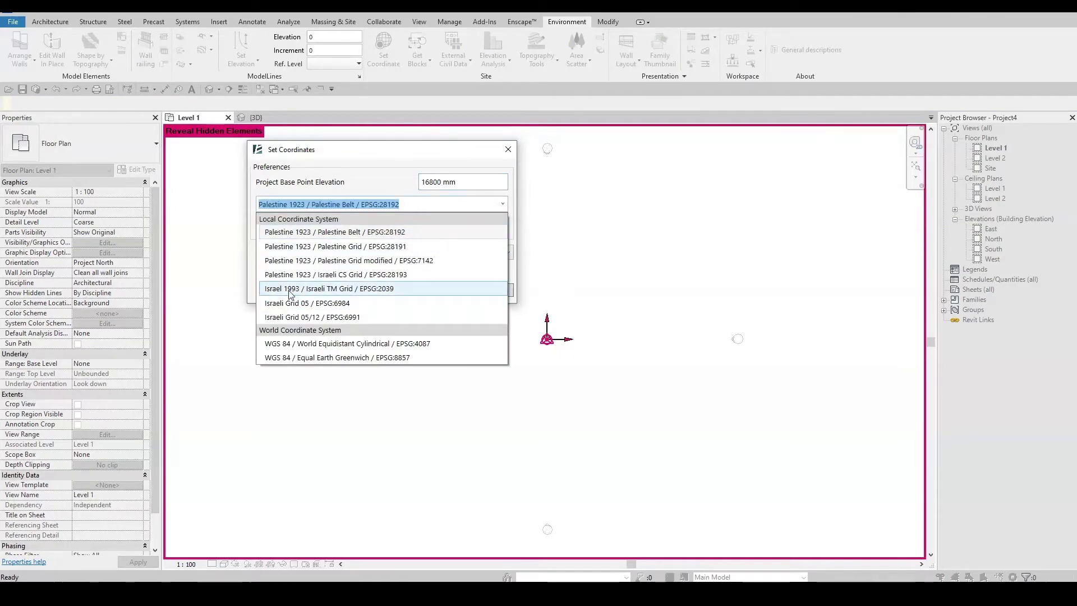
pyautogui.click(337, 287)
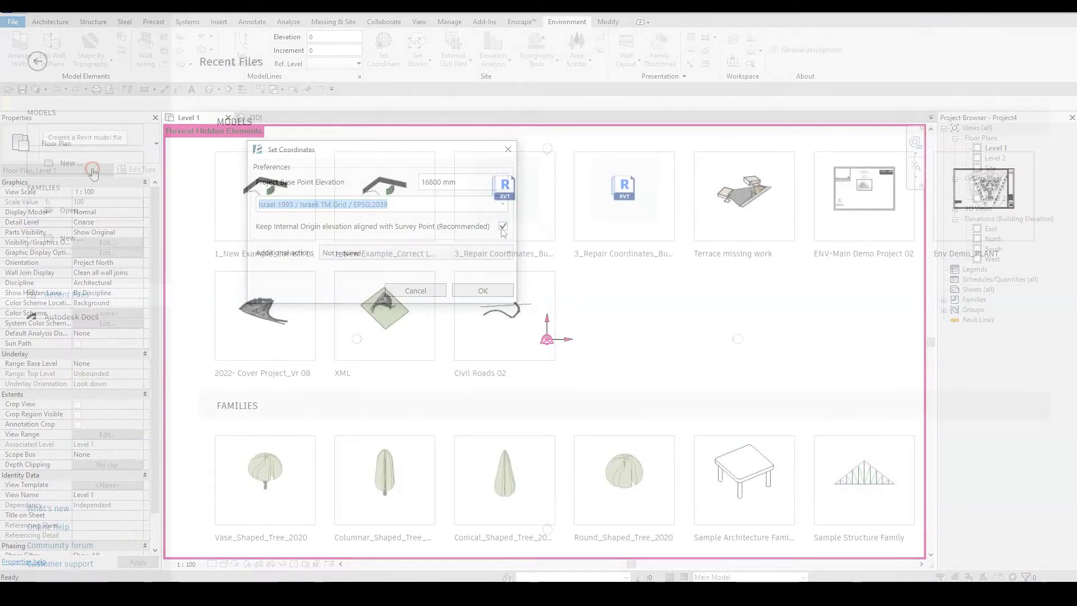
# Step: Create a new project from the Metric-Architectural Template
pyautogui.click(67, 163)
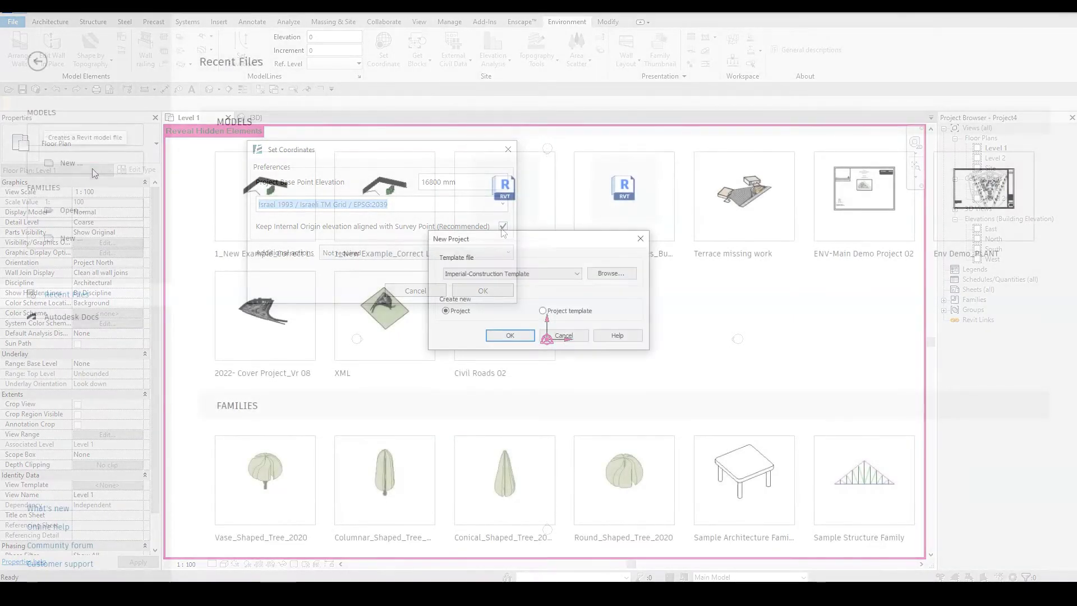
pyautogui.click(510, 273)
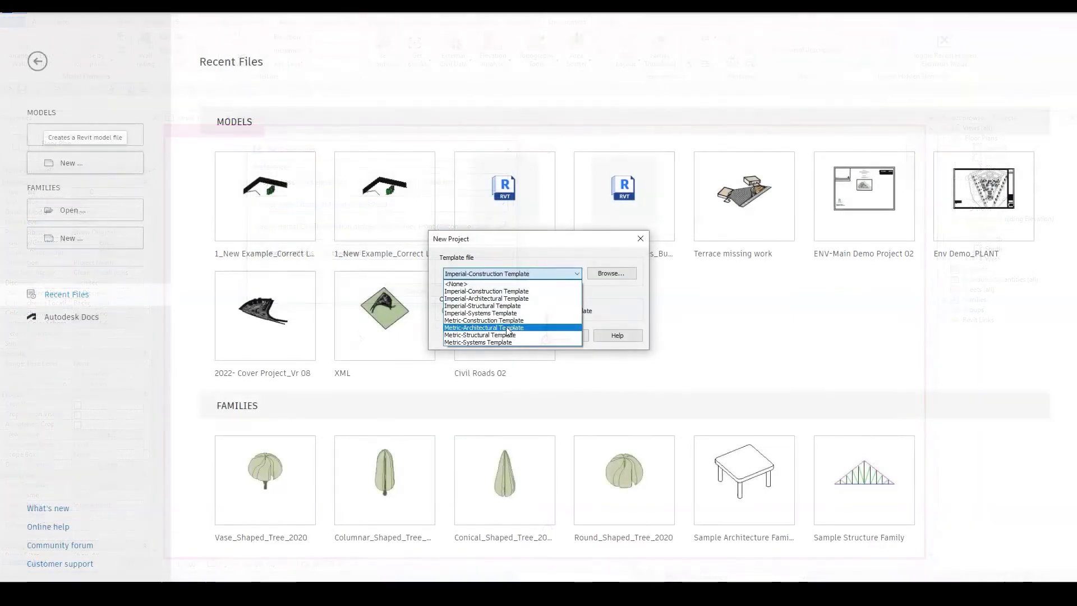
pyautogui.click(499, 323)
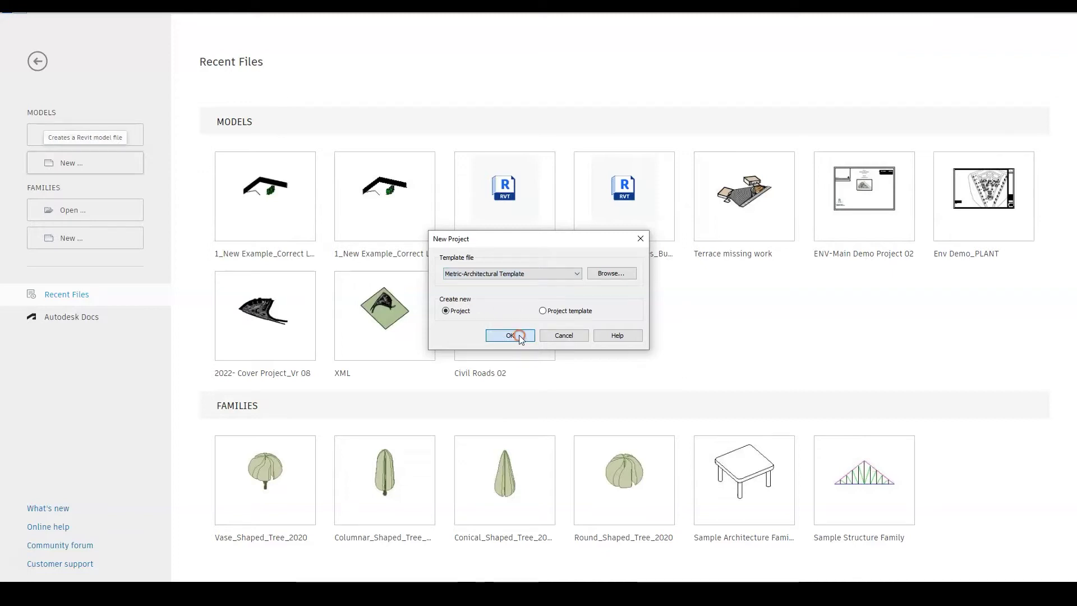
pyautogui.click(520, 335)
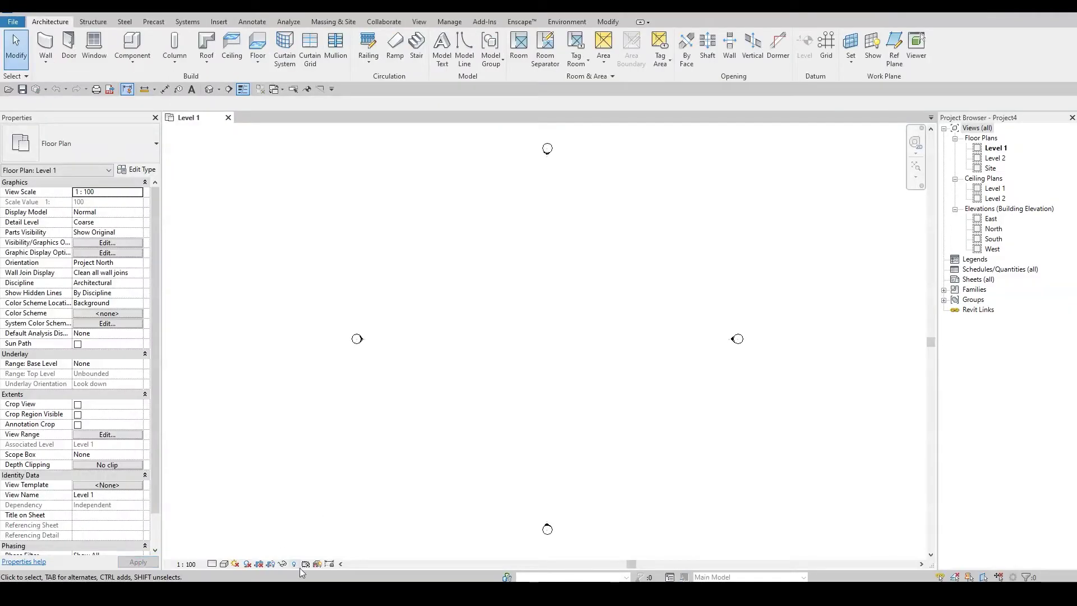
# Step: Reveal hidden elements in the Level 1 plan and the default 3D view, checking the project base point and survey point in plan
pyautogui.press('r')
pyautogui.press('h')
pyautogui.click(549, 344)
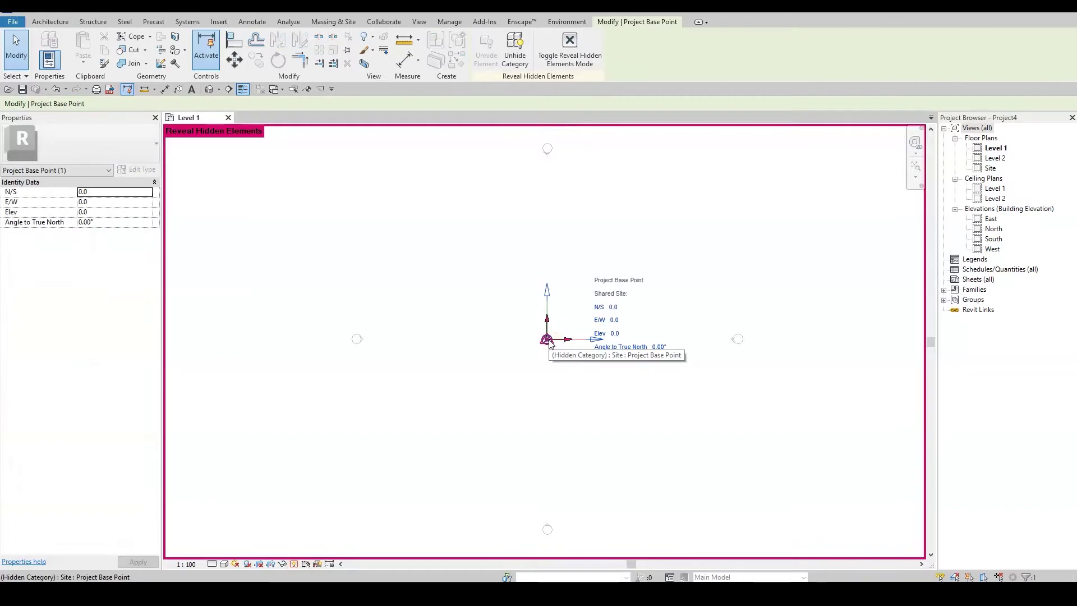
pyautogui.click(546, 339)
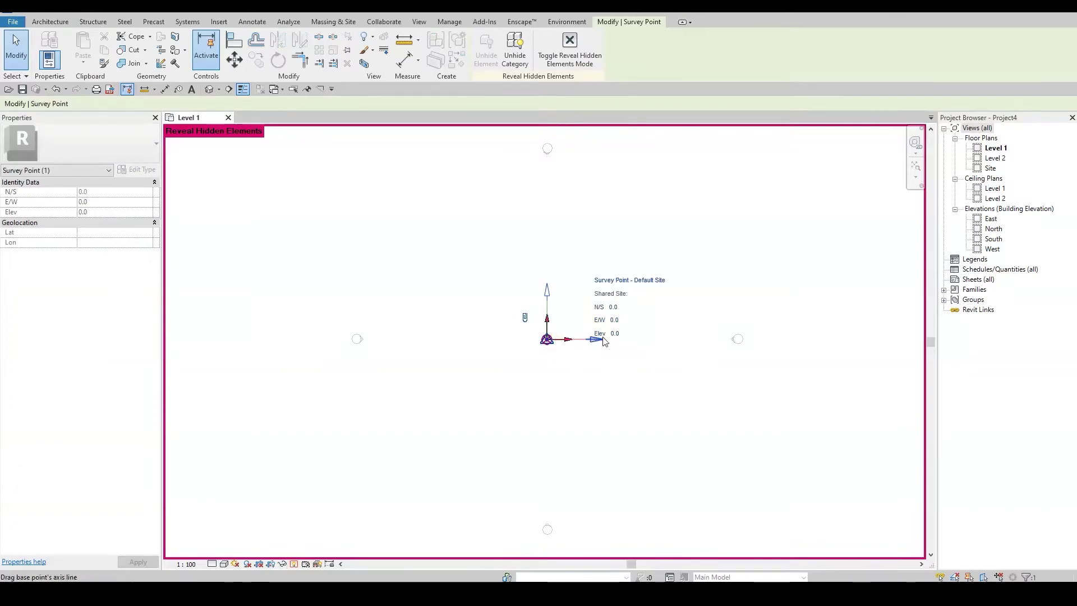
pyautogui.click(211, 88)
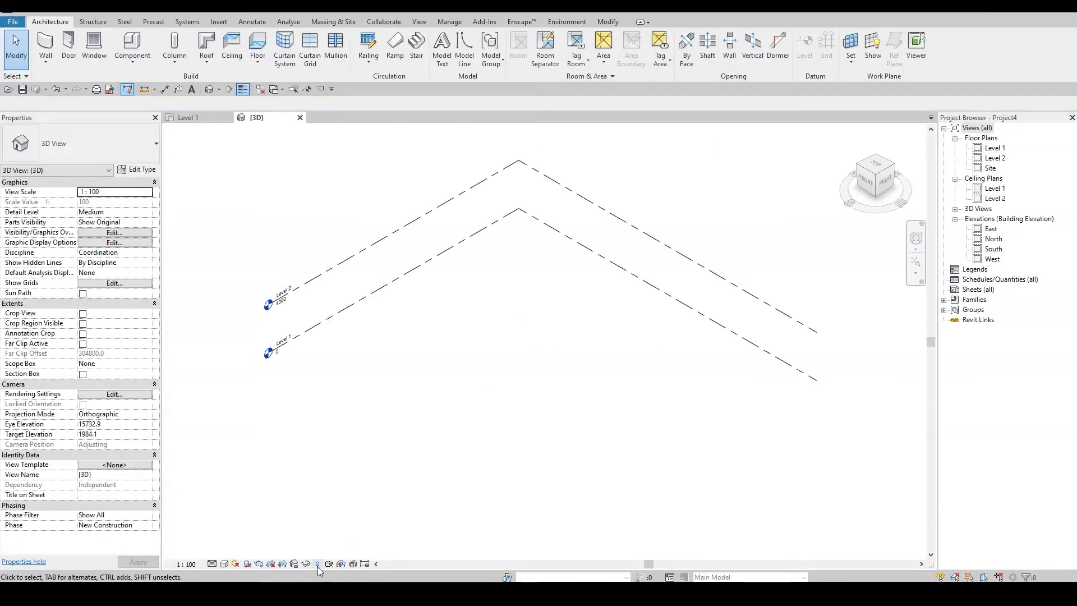
pyautogui.hotkey('ctrl', 'Tab')
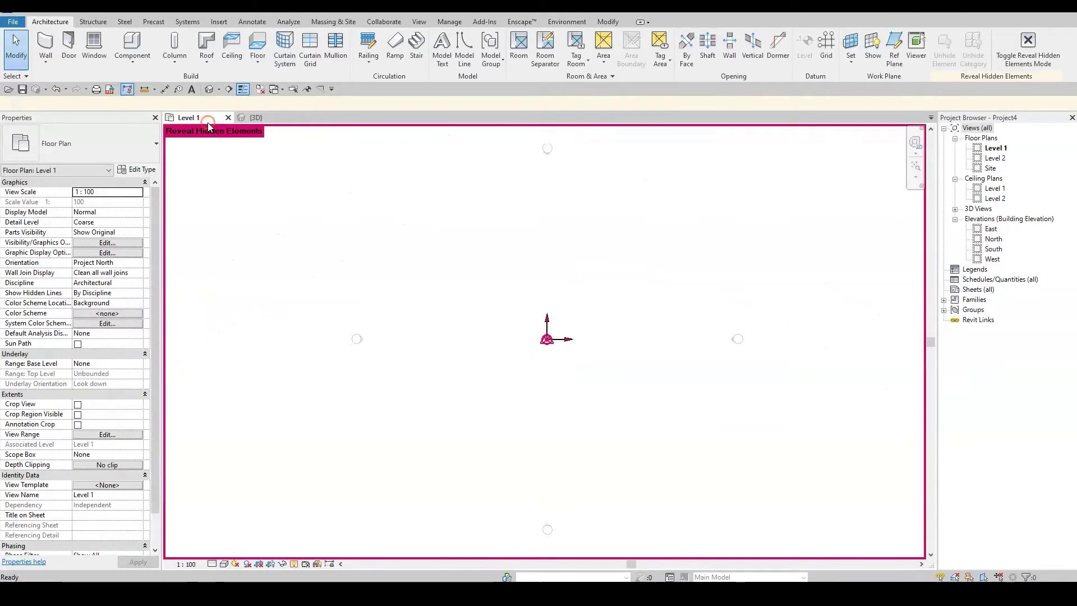
# Step: Start Set Coordinates from the Level 1 plan and set the project location to Or Akiva, Israel, using the first suggested match
pyautogui.click(567, 23)
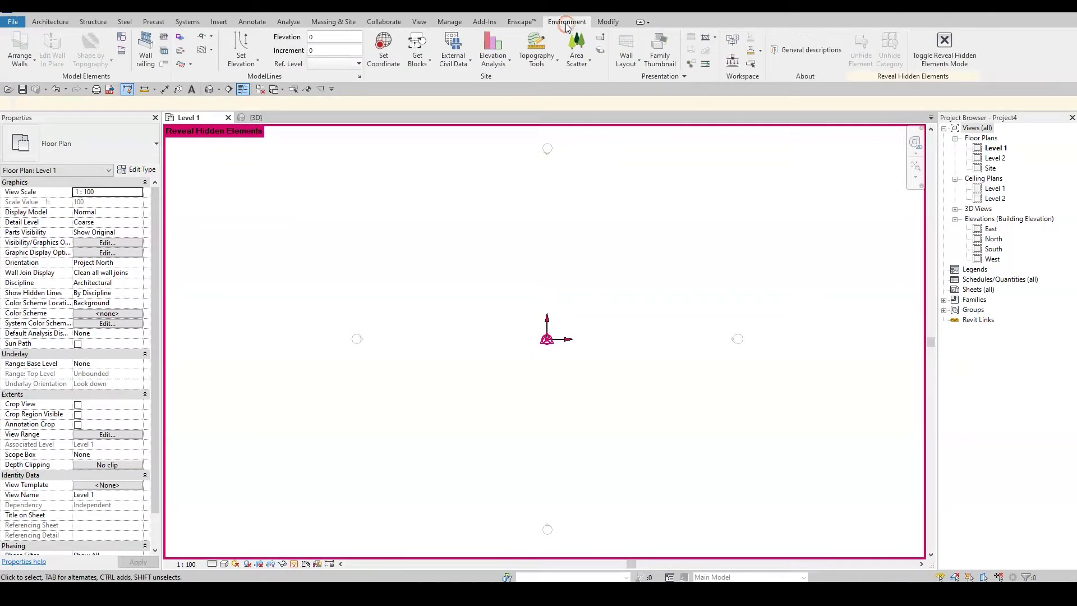
pyautogui.click(379, 65)
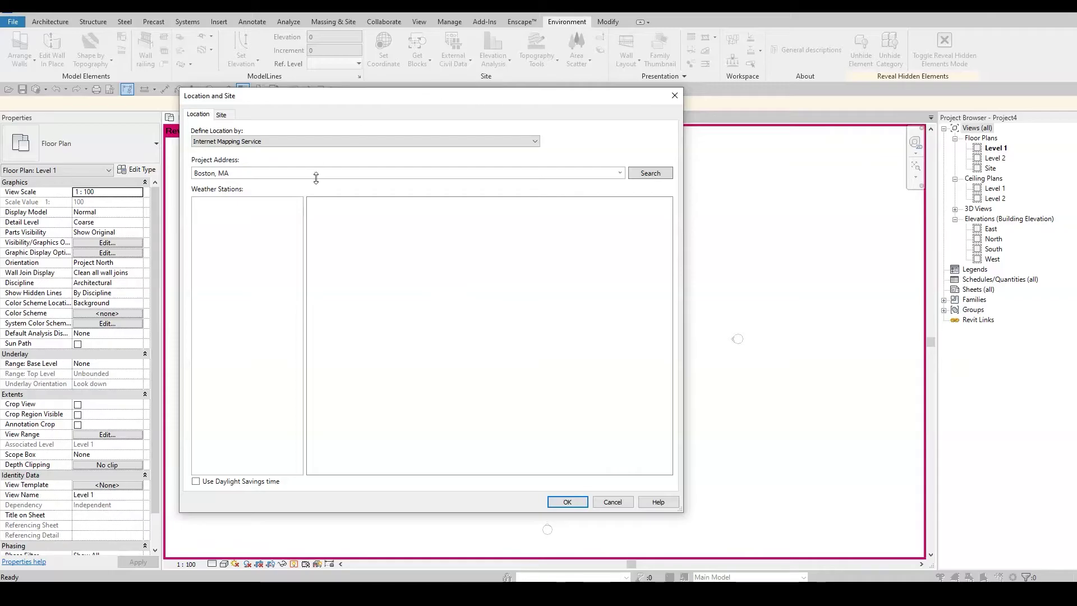
pyautogui.click(630, 176)
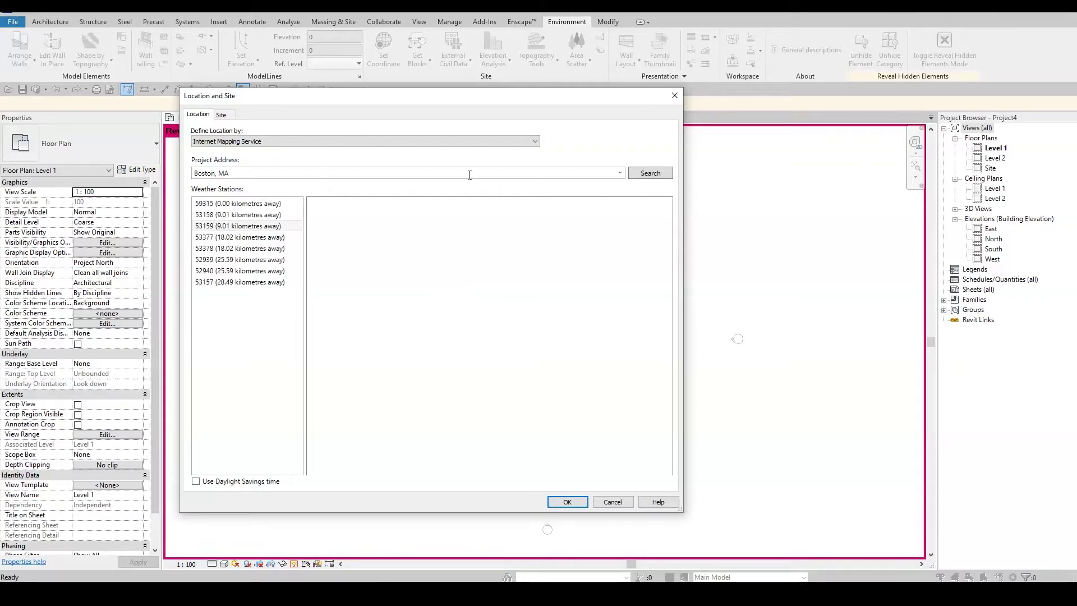
pyautogui.click(379, 173)
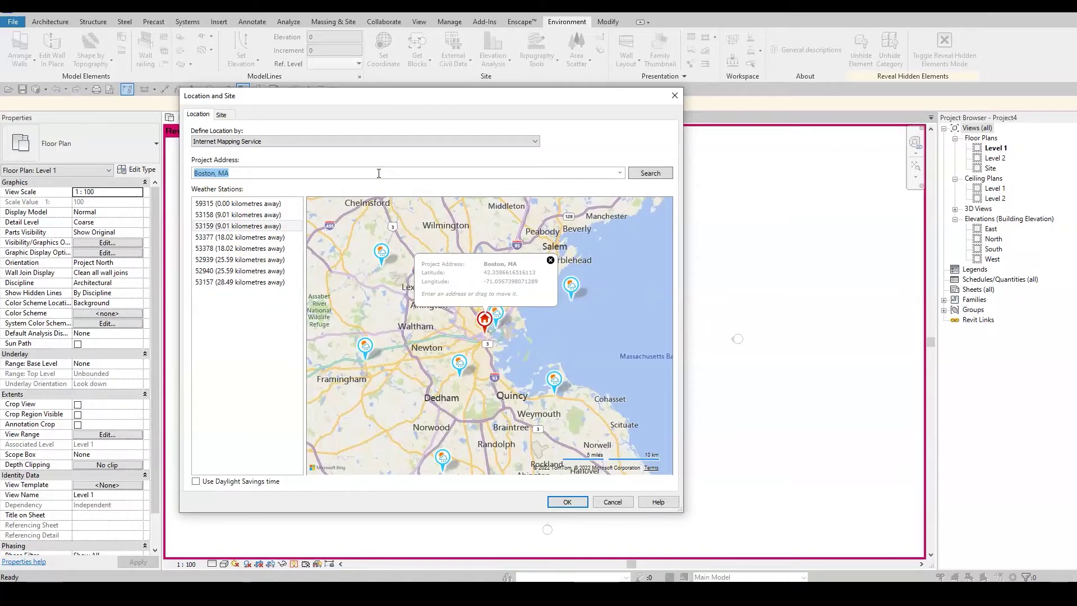
pyautogui.write('Or Akiva, Israel')
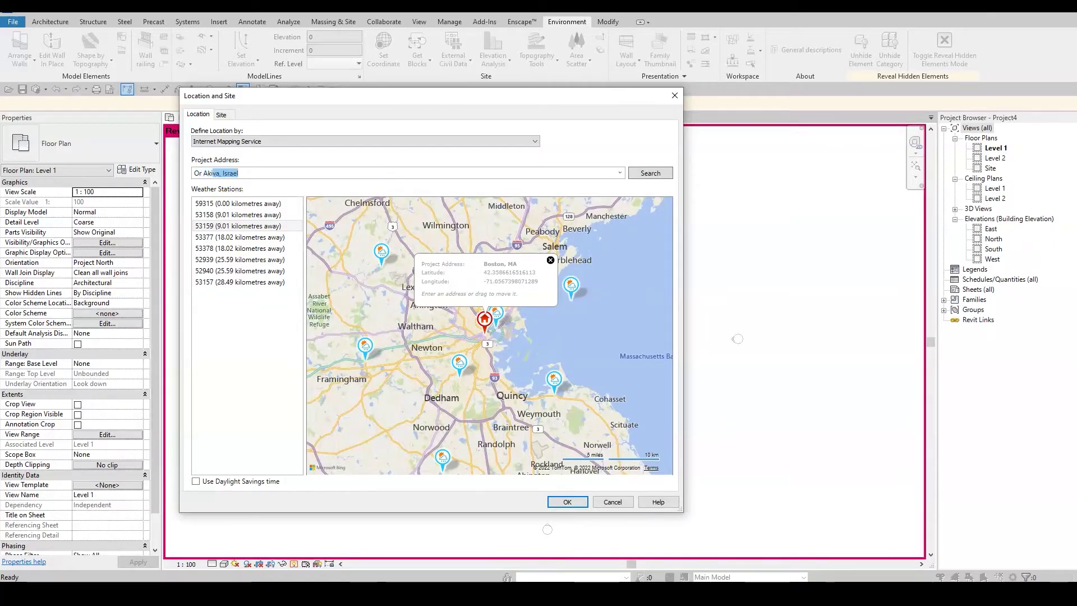
pyautogui.press('Return')
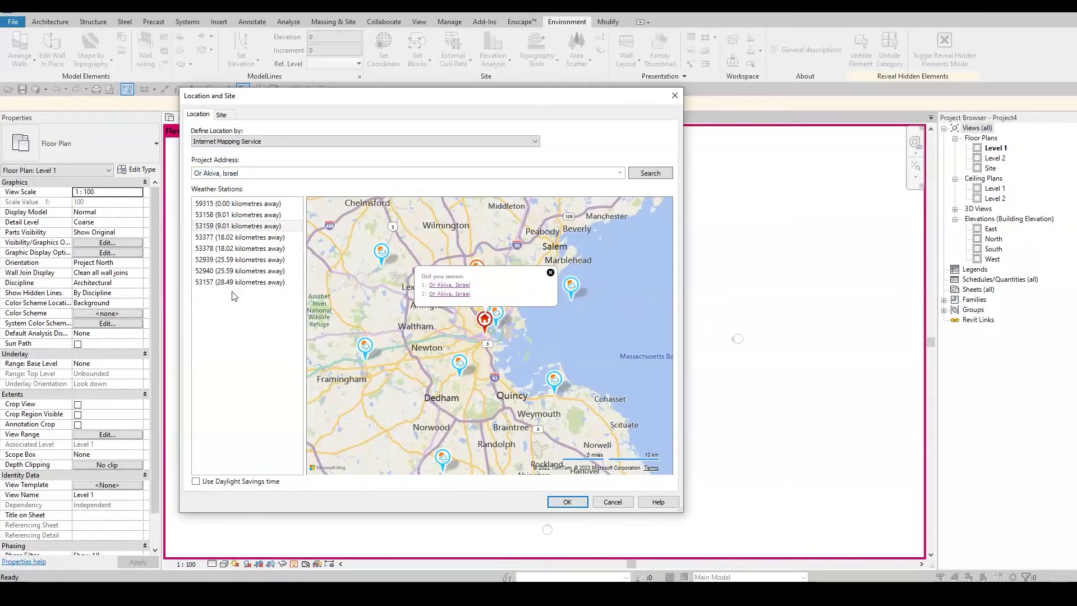
pyautogui.click(464, 287)
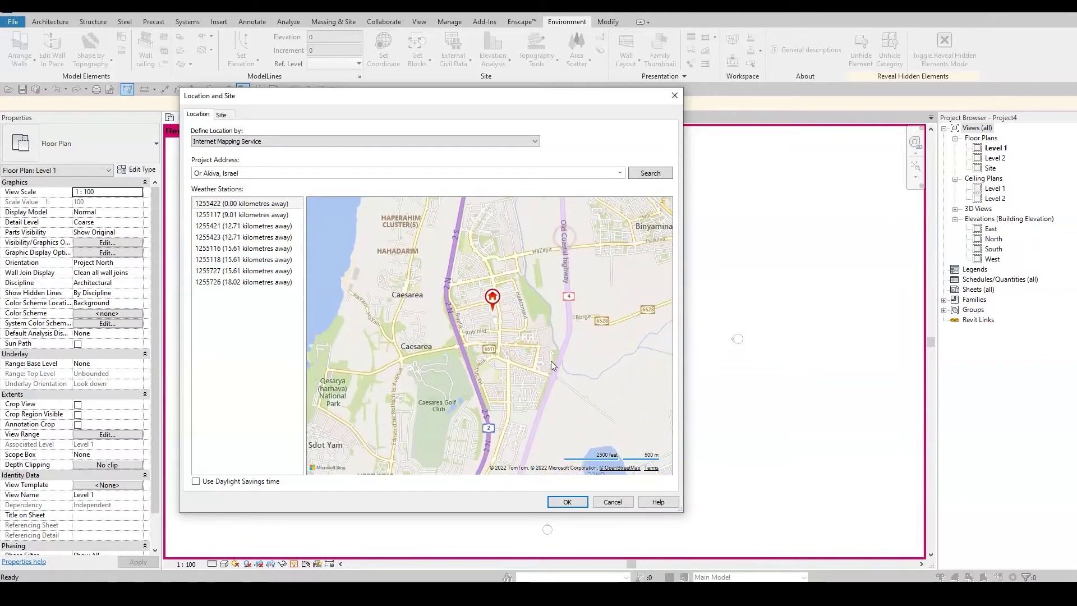
# Step: Move the location pin to the green area between highway 2 and Mizraka Square, south of Shidlovsky Blvd, and accept the location
pyautogui.scroll(2, 479, 375)
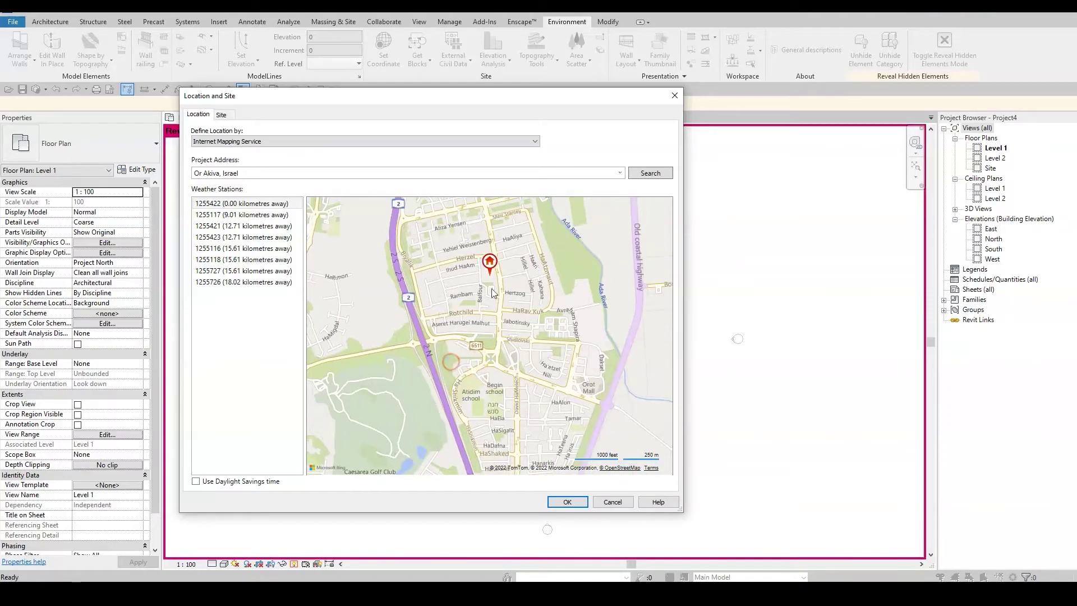
pyautogui.moveTo(490, 264); pyautogui.dragTo(452, 360)
pyautogui.scroll(2, 435, 387)
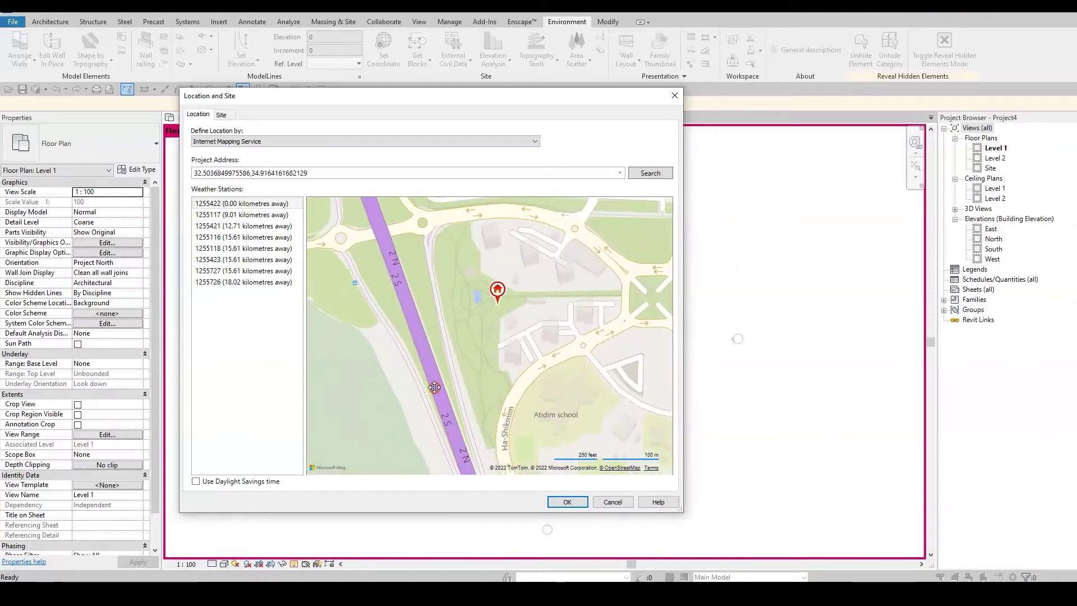
pyautogui.moveTo(478, 307); pyautogui.dragTo(461, 303)
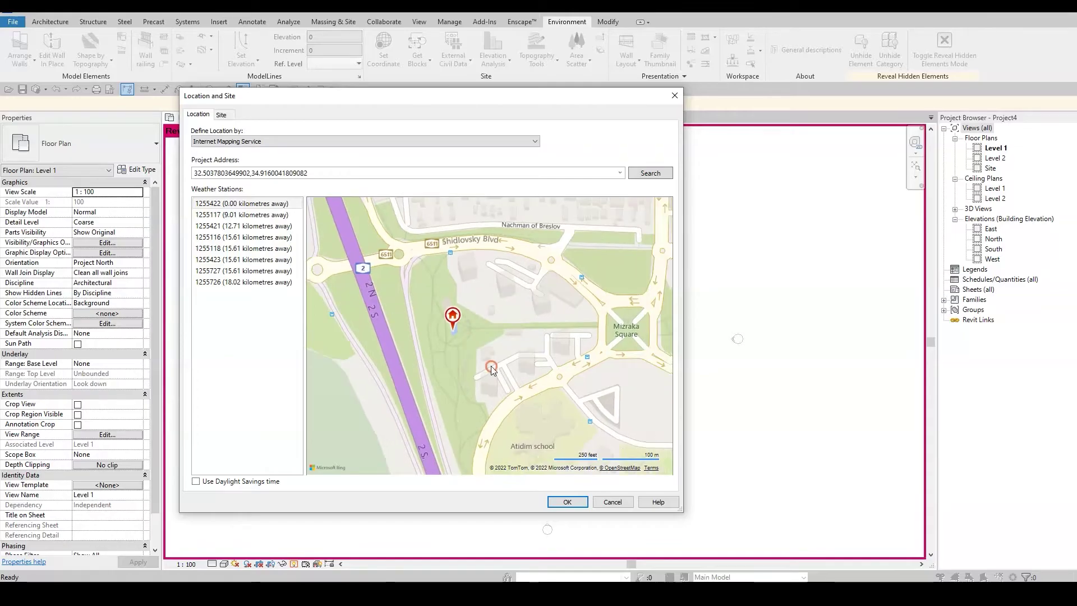
pyautogui.moveTo(491, 325); pyautogui.dragTo(475, 320)
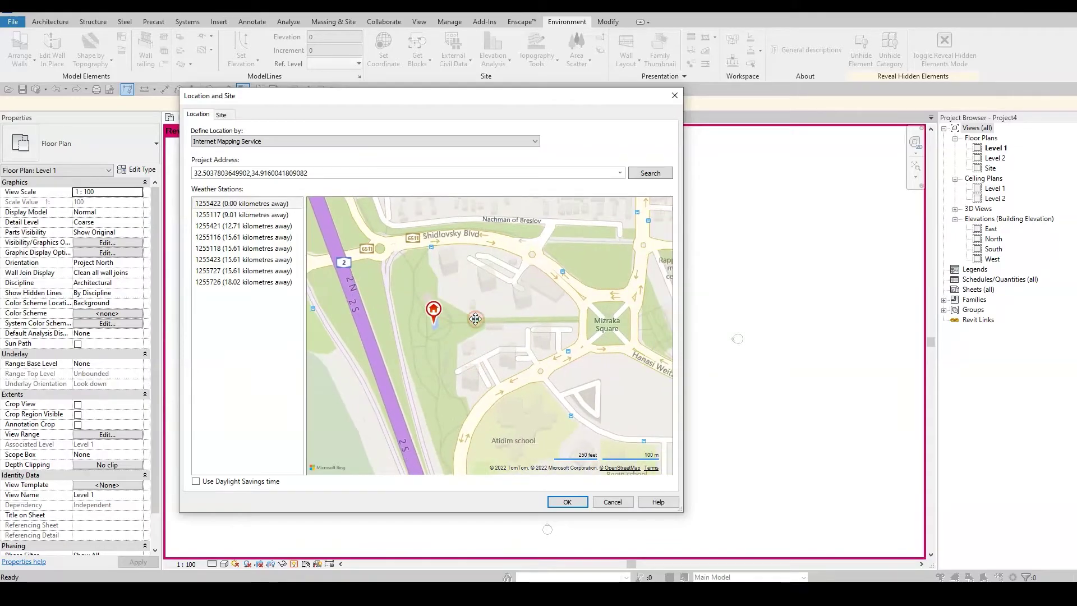
pyautogui.click(567, 502)
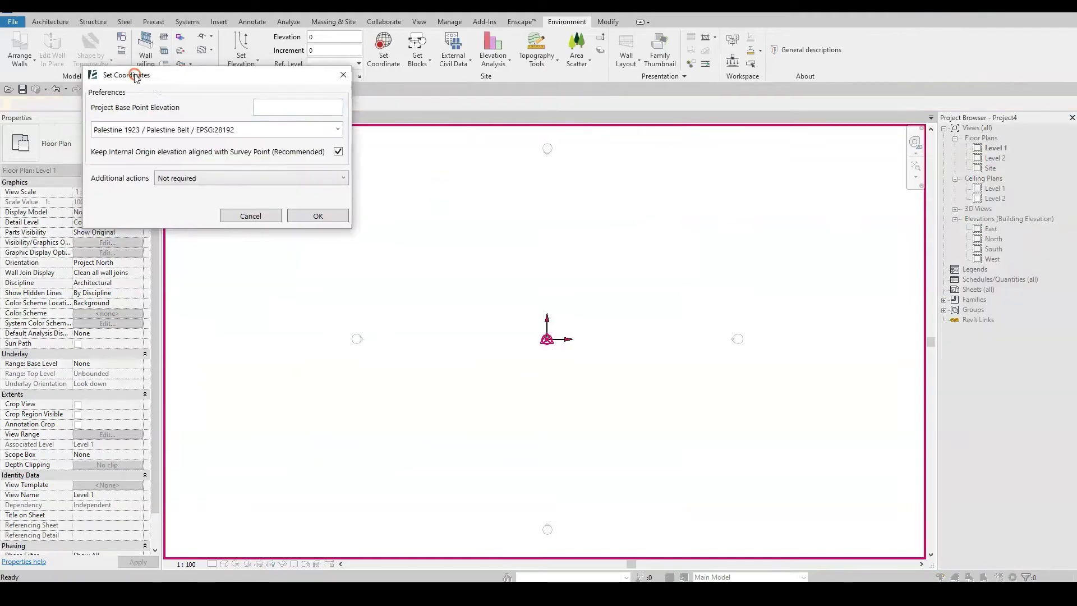
# Step: Apply a project base point elevation of 16800 mm with the Israel 1993 / Israeli TM Grid / EPSG:2039 coordinate system
pyautogui.moveTo(124, 72); pyautogui.dragTo(306, 156)
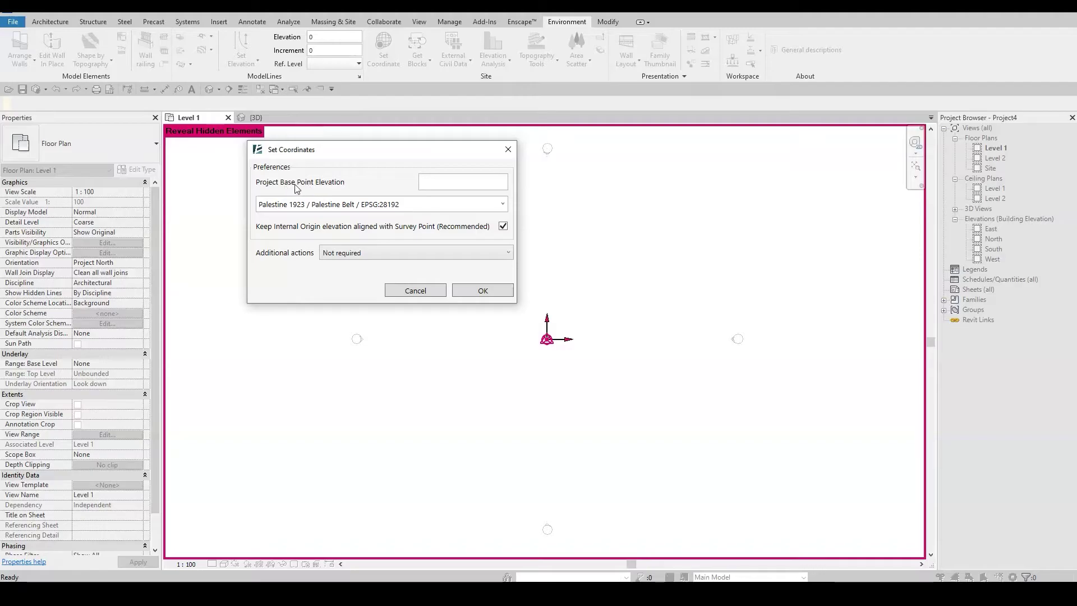
pyautogui.click(434, 183)
pyautogui.write('16800')
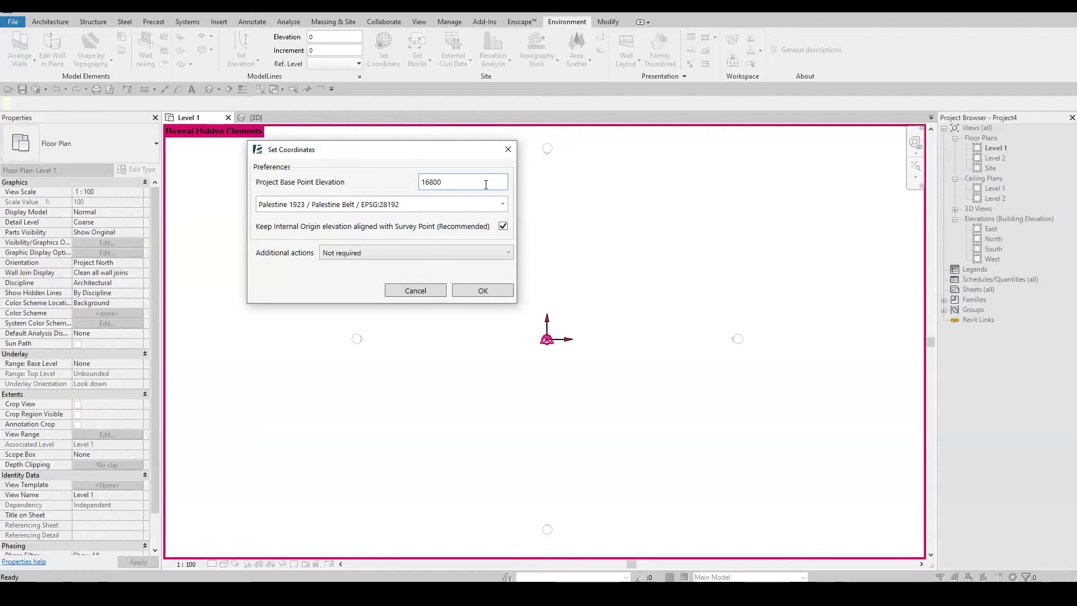
pyautogui.click(455, 182)
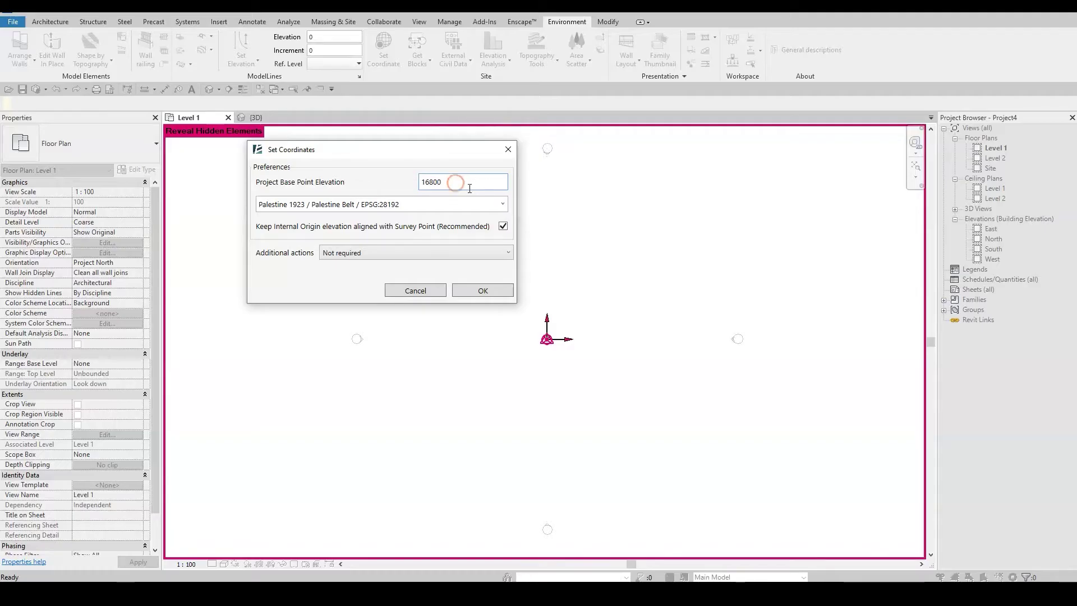
pyautogui.click(503, 204)
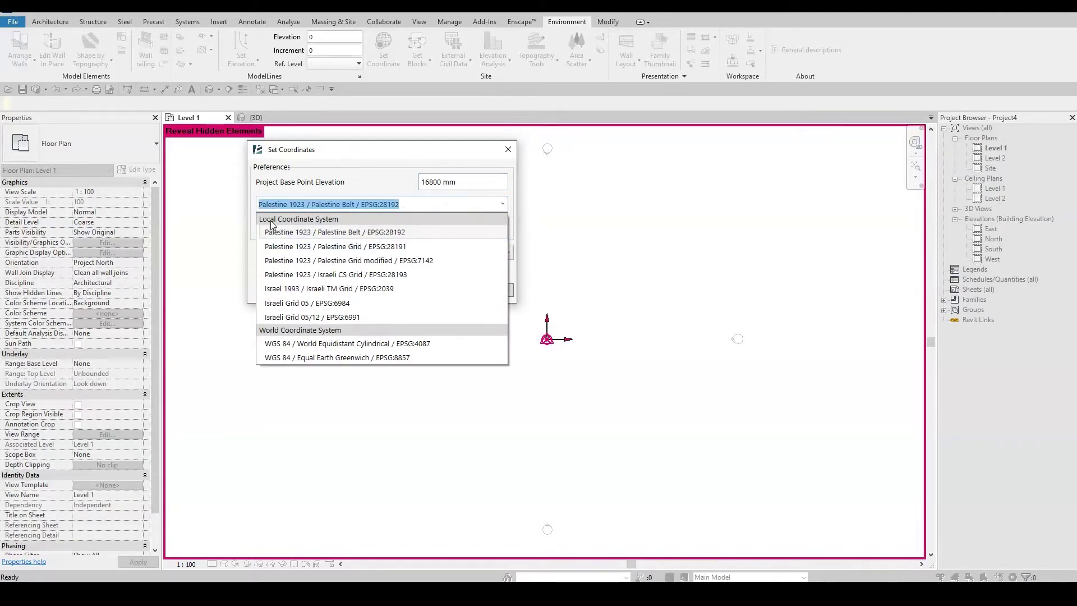
pyautogui.click(305, 288)
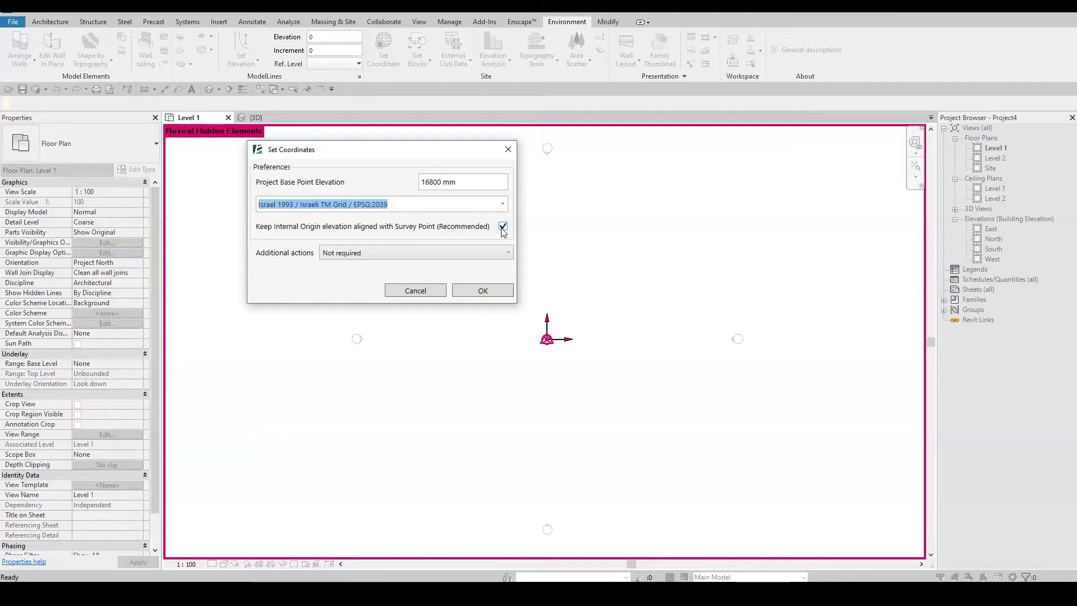
pyautogui.click(473, 291)
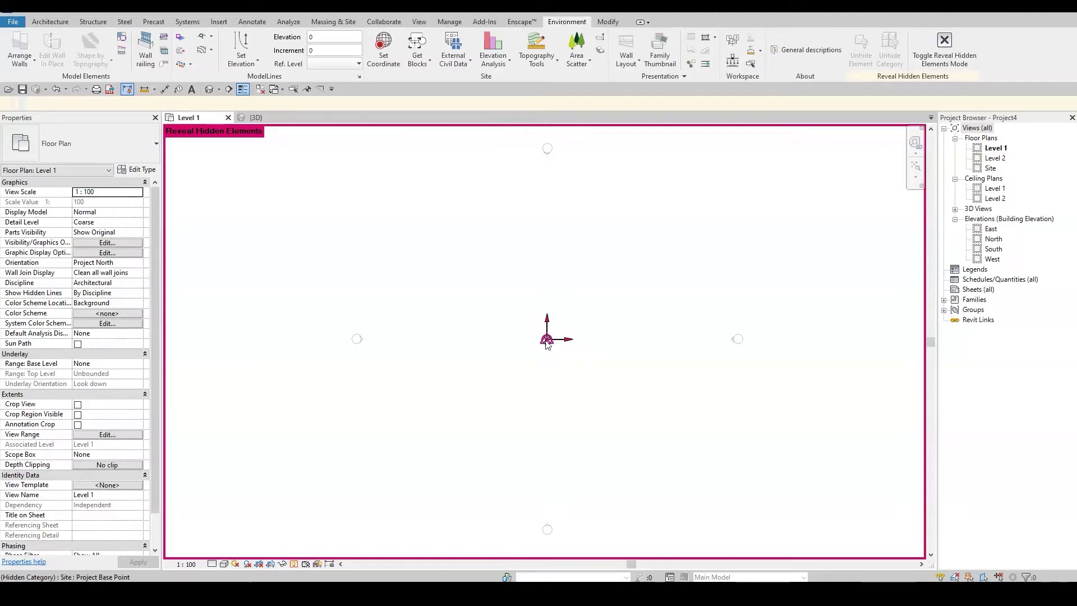
# Step: Check the shared coordinates of the project base point and the survey point in the Level 1 plan
pyautogui.click(548, 342)
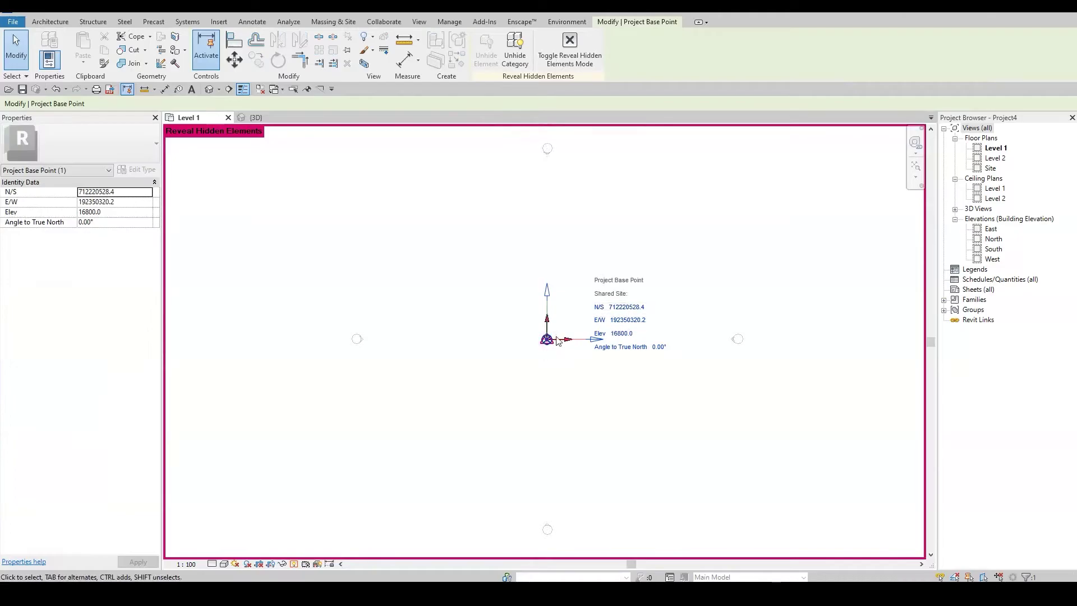
pyautogui.press('Tab')
pyautogui.click(548, 338)
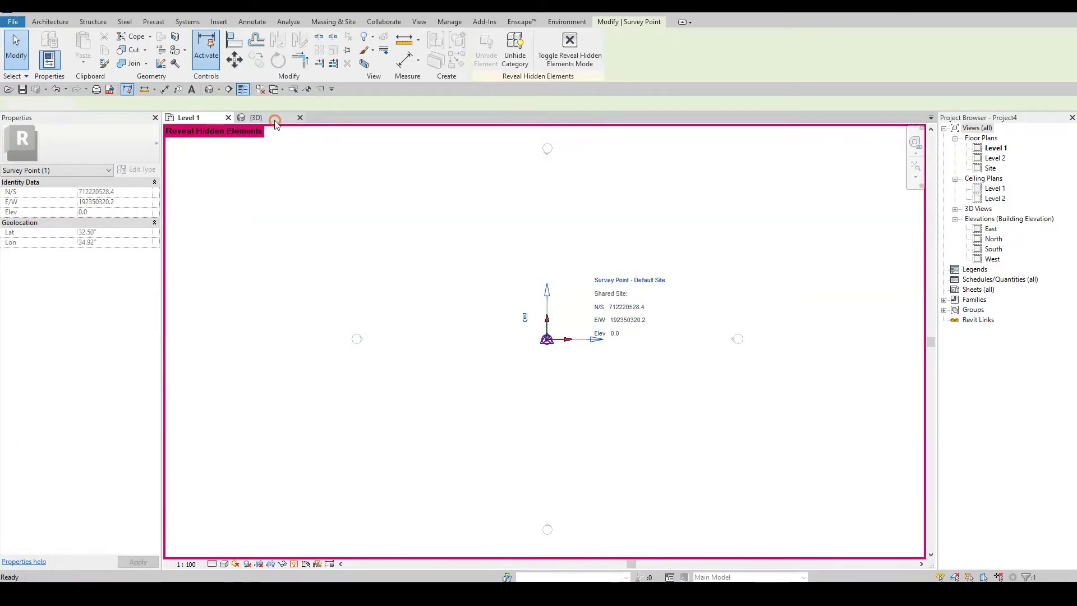
# Step: Inspect the project base point's elevation and its offset from the survey point in the 3D view
pyautogui.click(256, 117)
pyautogui.moveTo(514, 338); pyautogui.dragTo(513, 177, button='middle')
pyautogui.press('Escape')
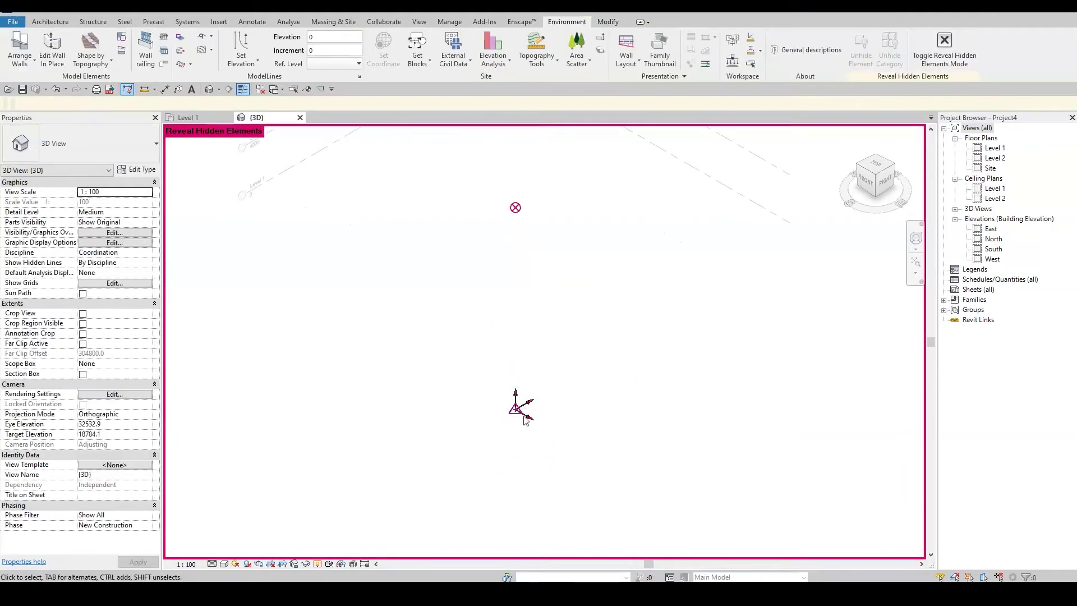
pyautogui.click(515, 207)
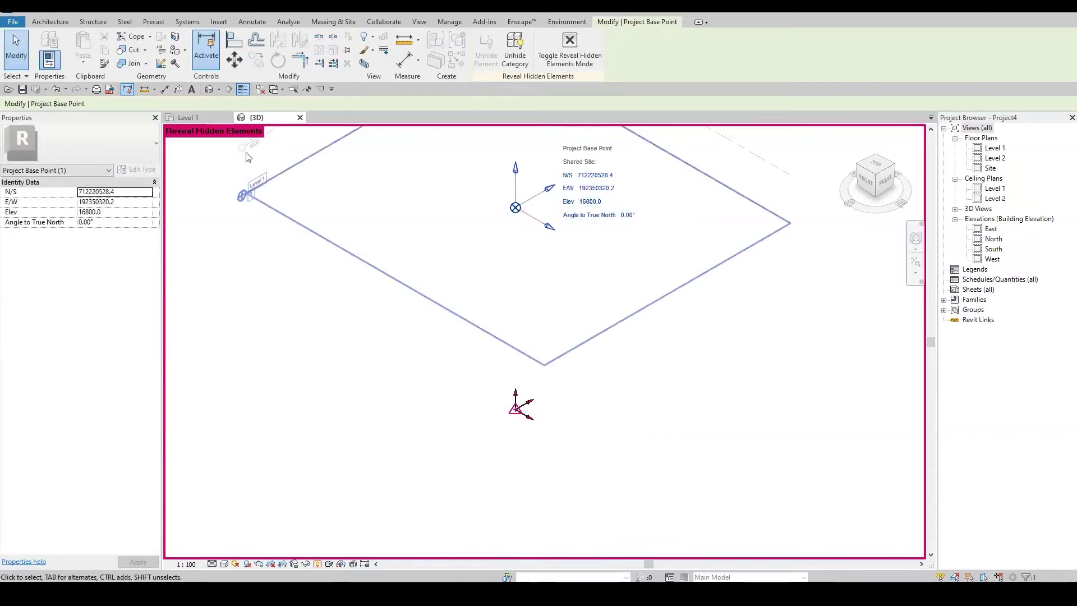
# Step: Link Survey-060317s_v14_fix-02.dwg into the Level 1 plan with Auto - By Shared Coordinates positioning and meter import units
pyautogui.click(188, 117)
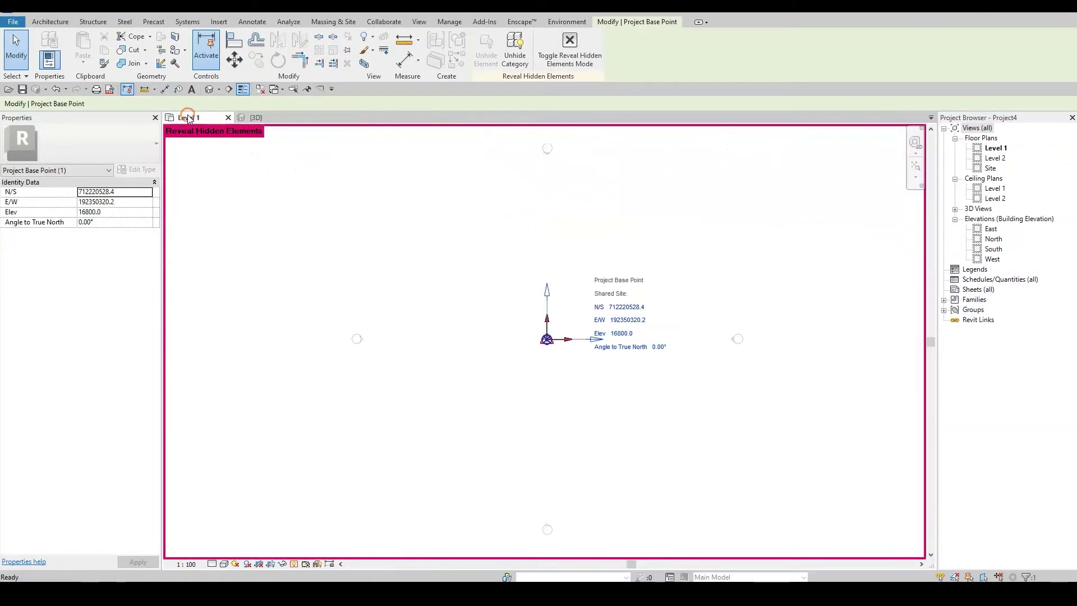
pyautogui.click(471, 257)
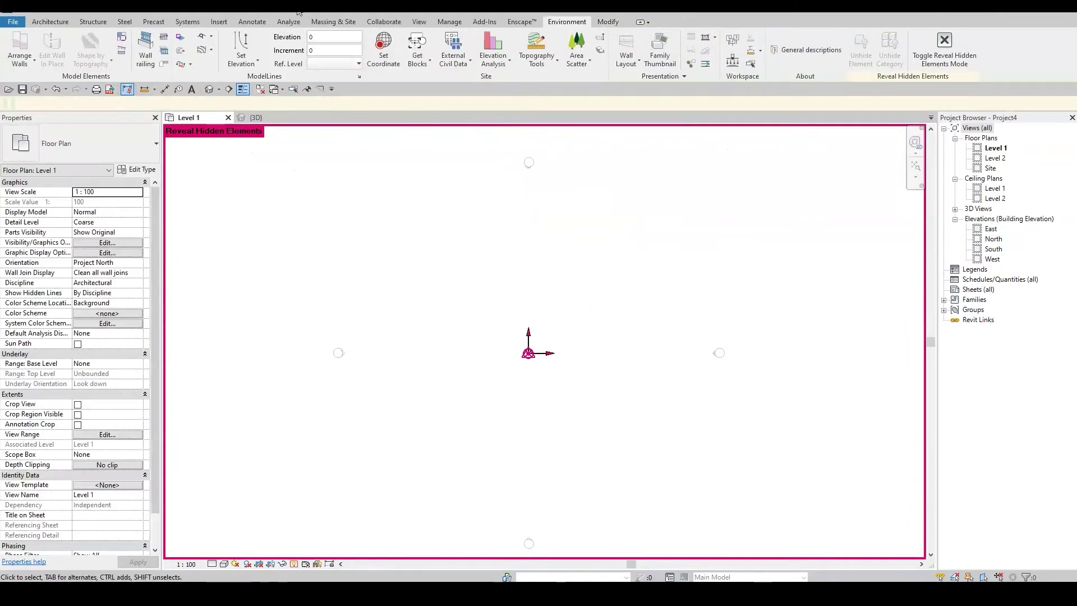
pyautogui.click(218, 23)
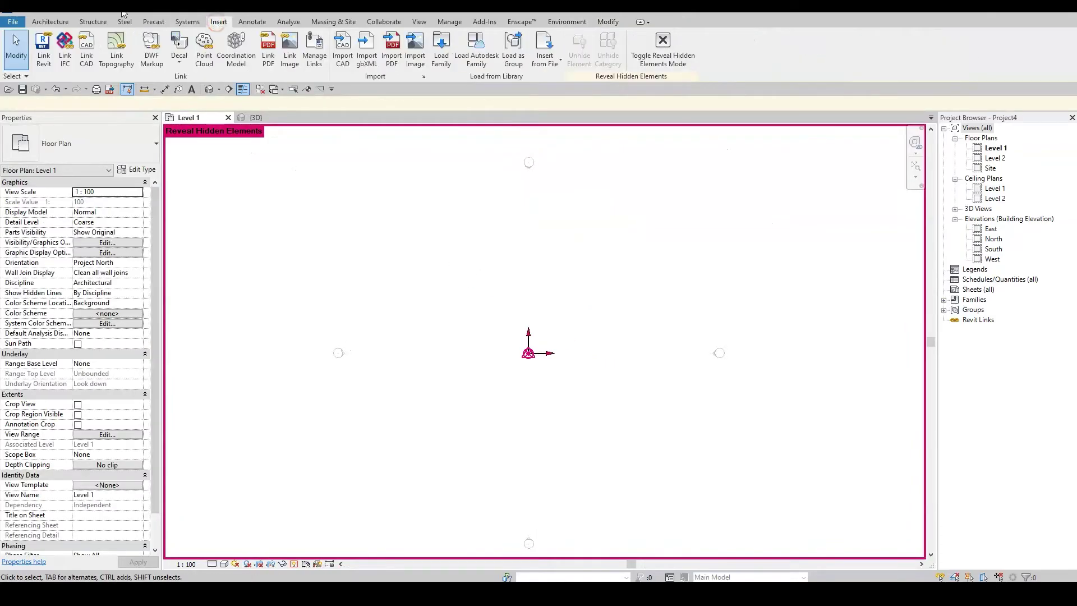
pyautogui.click(81, 58)
pyautogui.click(235, 241)
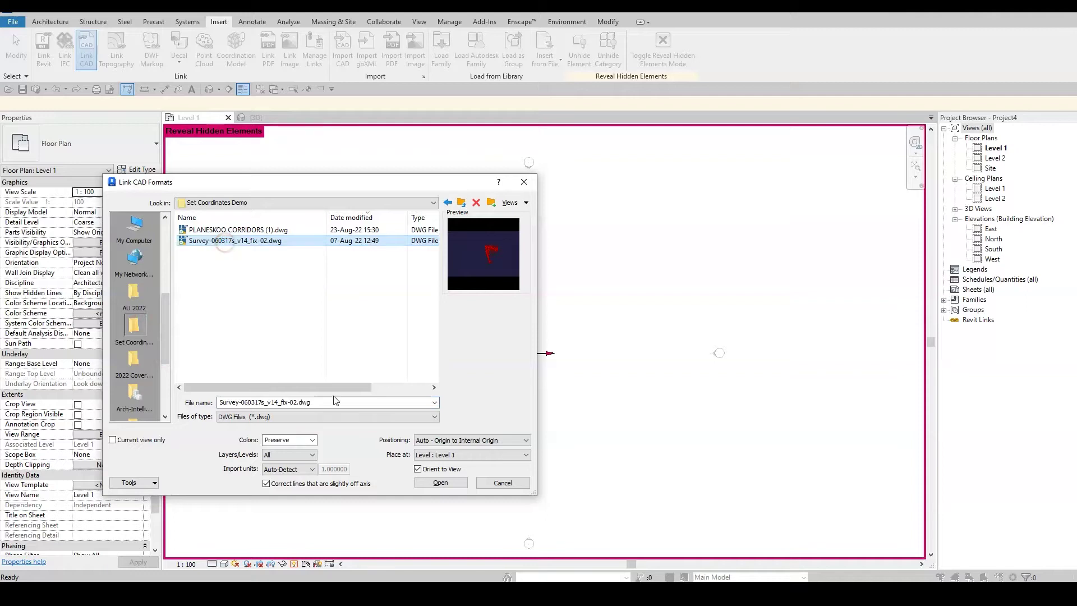
pyautogui.click(451, 440)
pyautogui.click(456, 466)
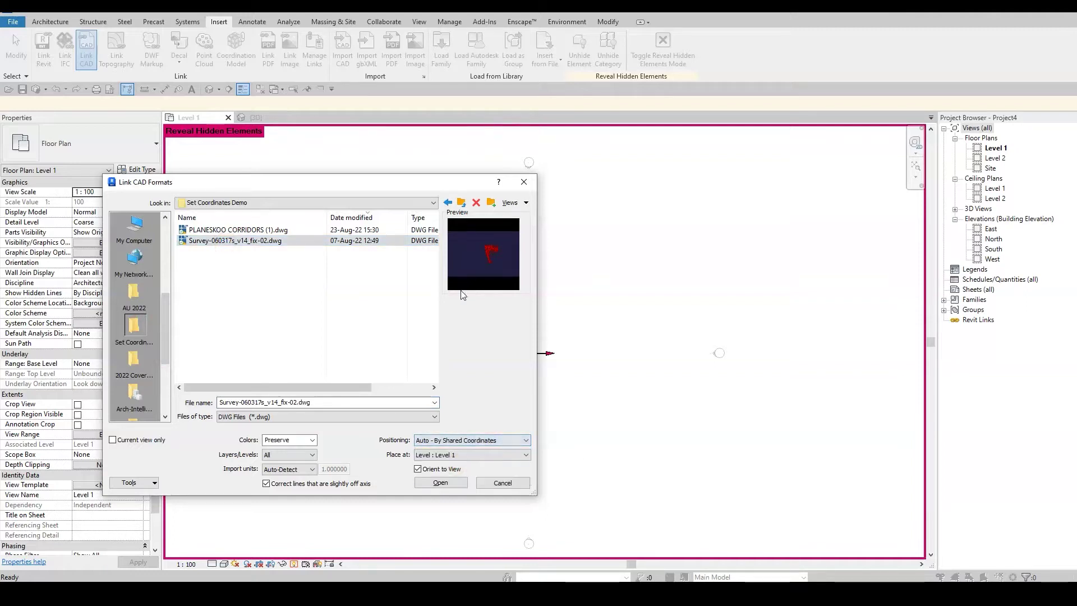
pyautogui.click(288, 469)
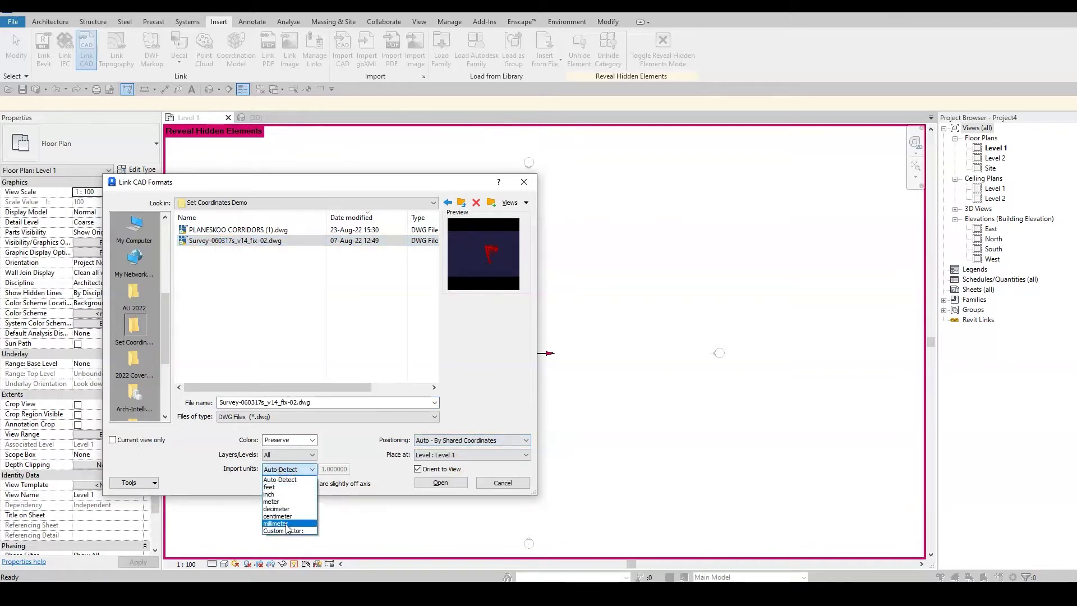
pyautogui.click(283, 501)
pyautogui.click(441, 483)
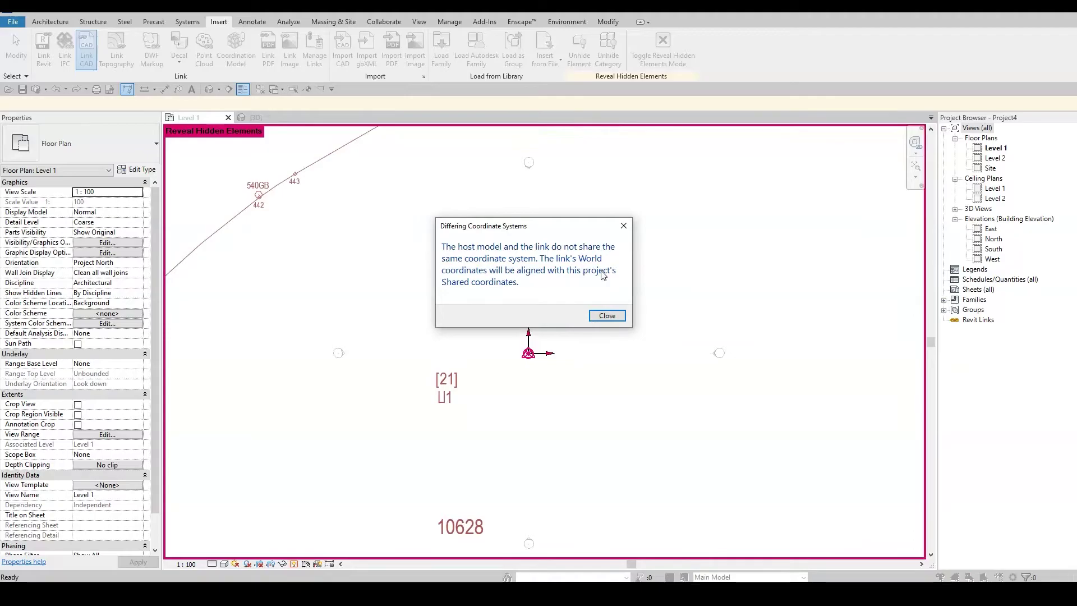
pyautogui.click(607, 315)
# Step: Link PLANESKOO CORRIDORS (1).dwg into the Level 1 plan with Auto - By Shared Coordinates positioning and meter import units
pyautogui.scroll(-6, 555, 317)
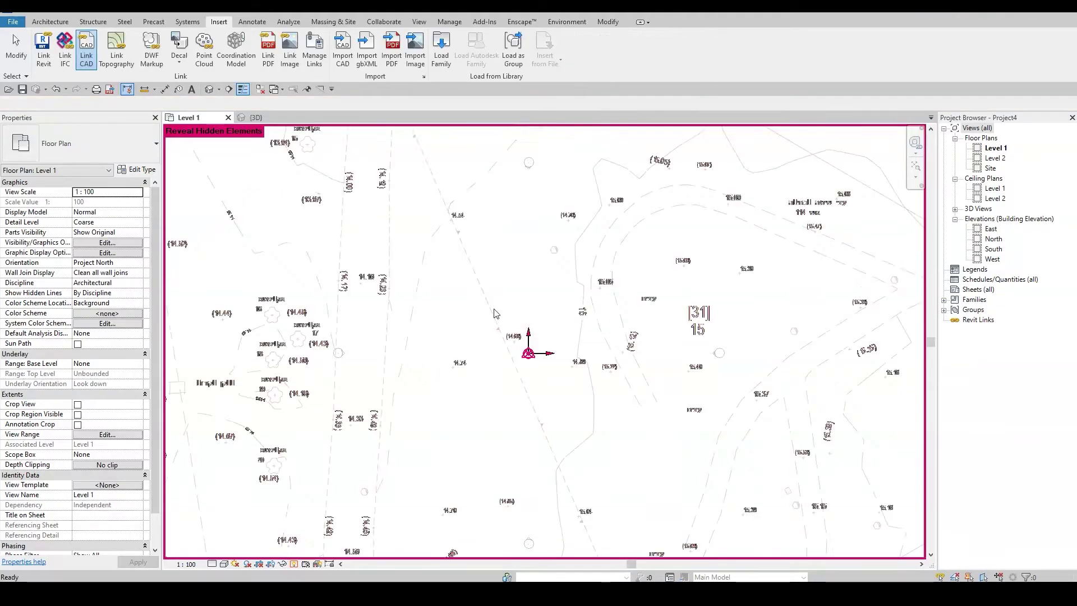
pyautogui.scroll(-3, 529, 324)
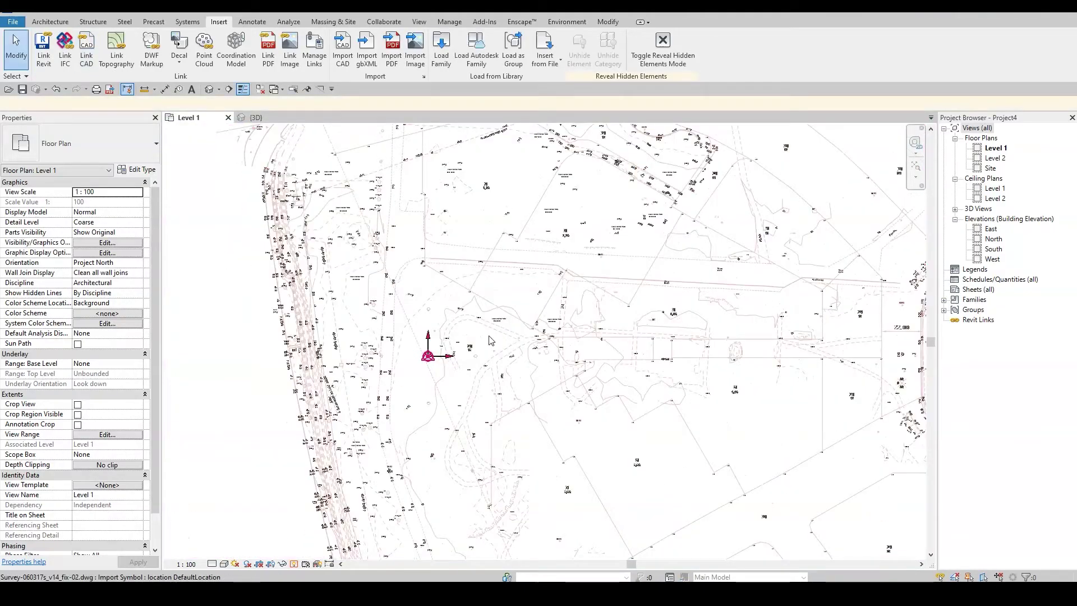
pyautogui.moveTo(693, 341); pyautogui.dragTo(626, 349, button='middle')
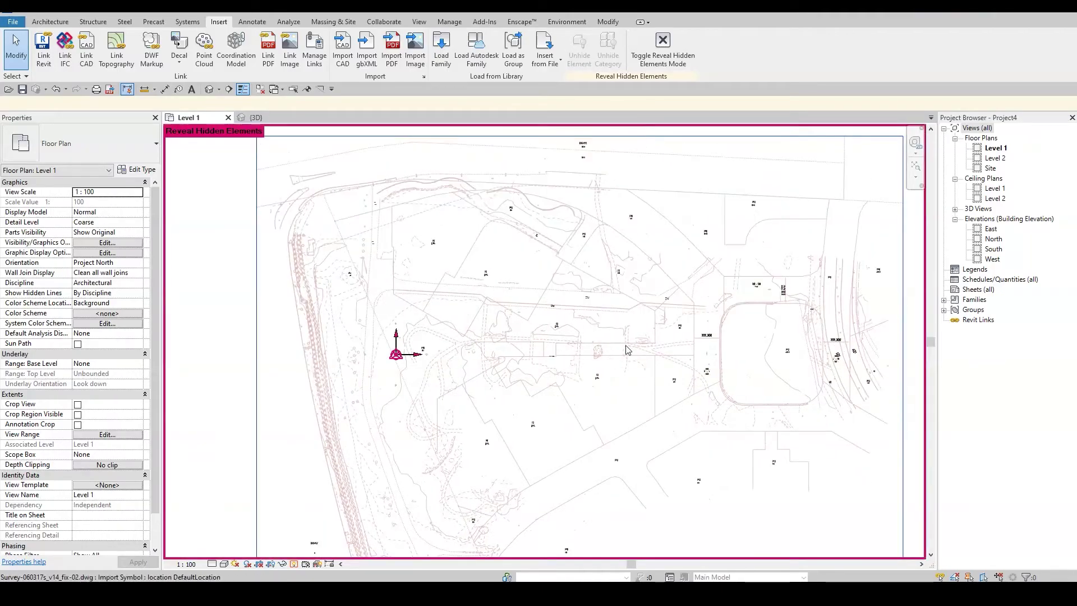
pyautogui.click(87, 50)
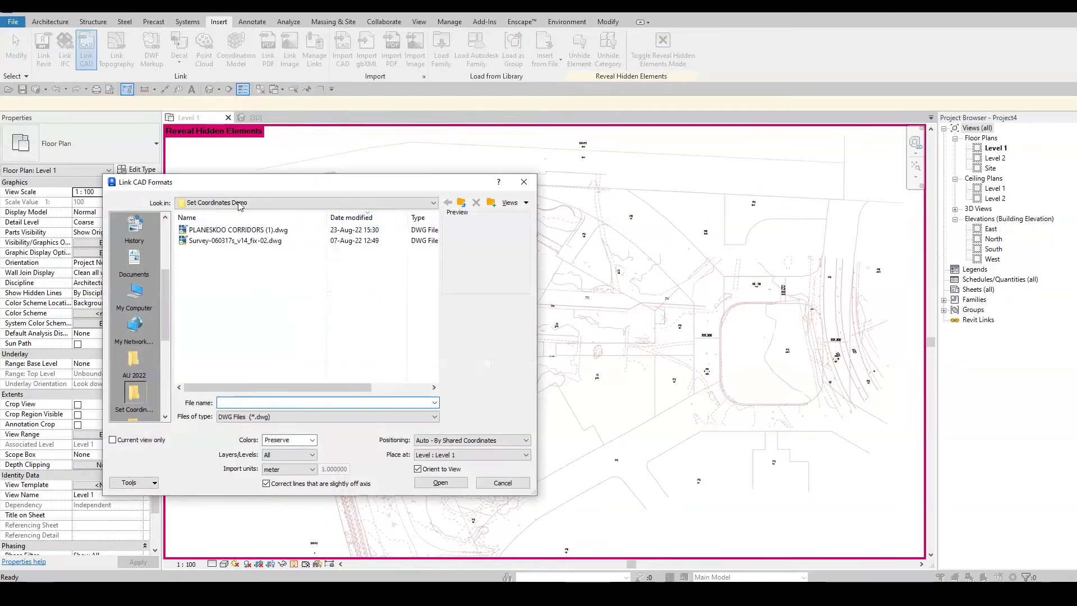
pyautogui.click(236, 229)
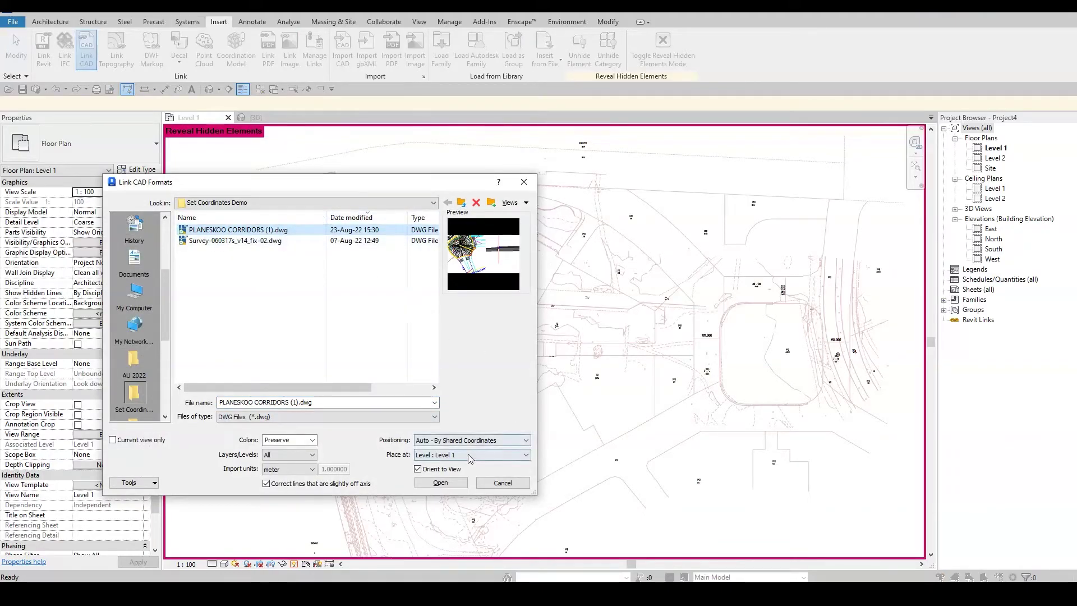
pyautogui.click(440, 482)
pyautogui.click(607, 310)
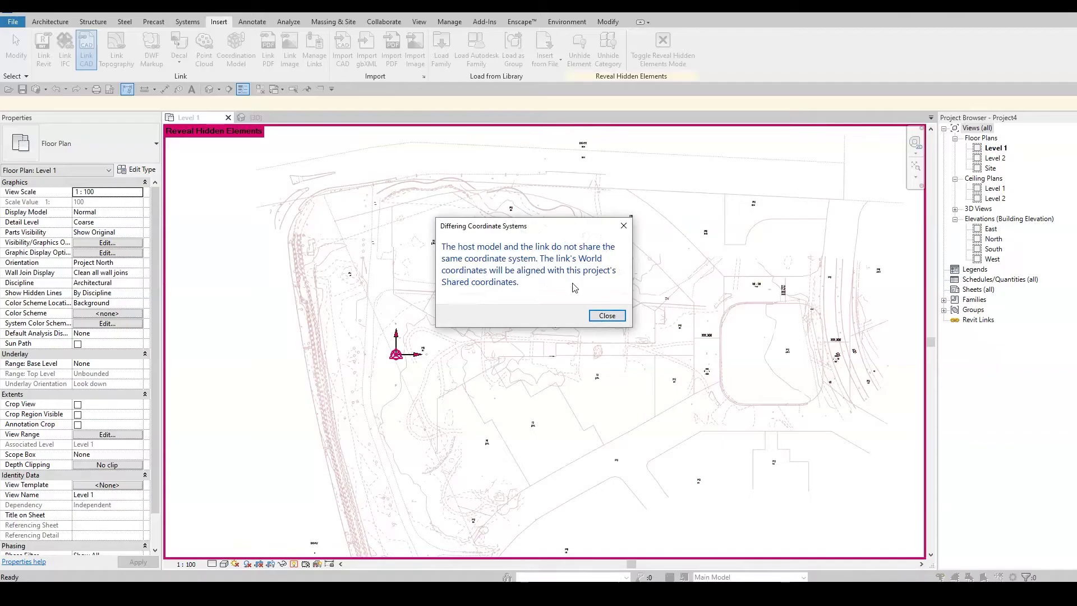
pyautogui.click(606, 315)
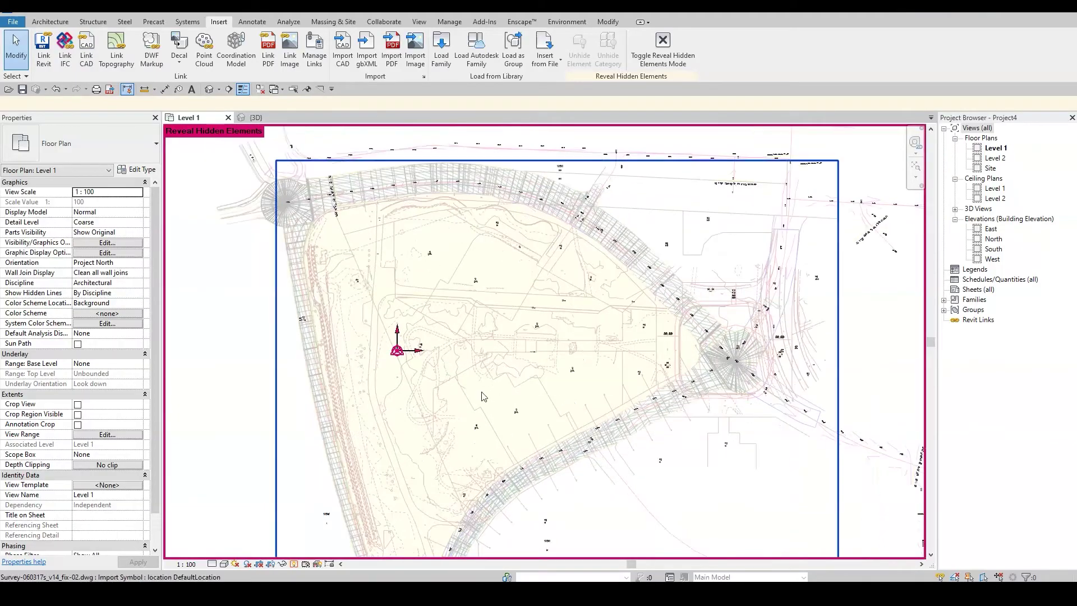
# Step: Link the Revit model 1_New Example_Correct Link.rvt with Auto - By Shared Coordinates positioning
pyautogui.click(43, 50)
pyautogui.click(188, 195)
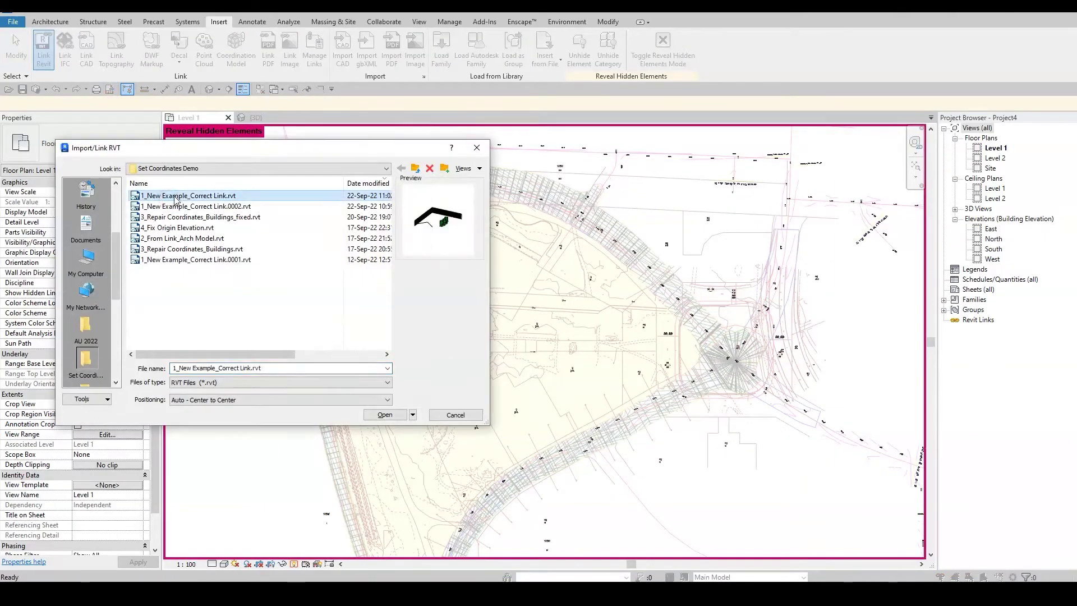
pyautogui.click(387, 400)
pyautogui.click(372, 414)
pyautogui.click(372, 418)
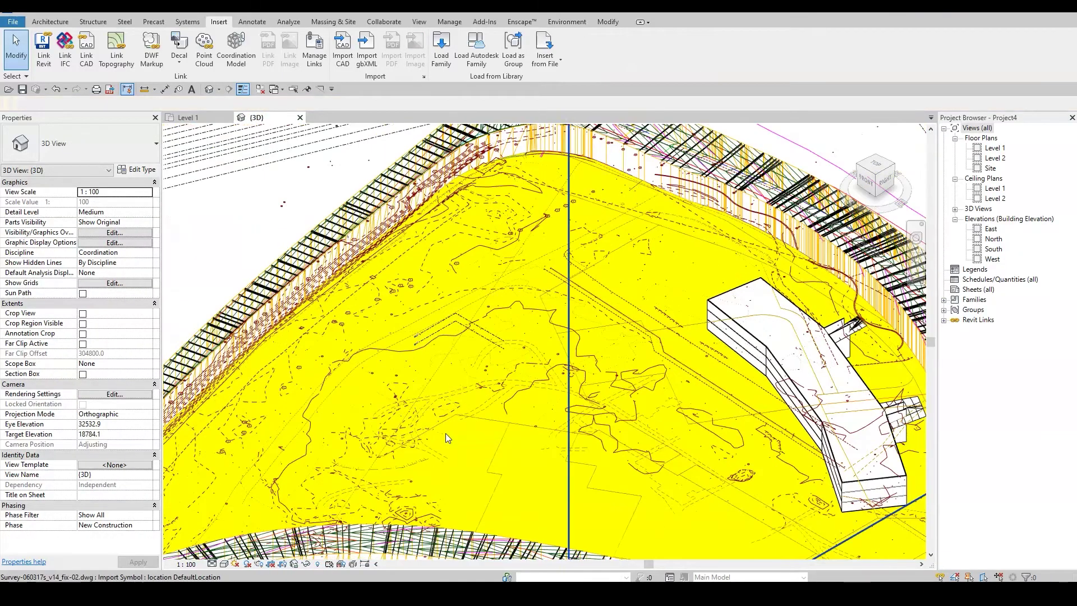
# Step: Inspect in the 3D view how the linked building sits on the survey and road corridor drawings
pyautogui.scroll(-3, 445, 433)
pyautogui.moveTo(611, 419); pyautogui.dragTo(406, 355, button='middle')
pyautogui.scroll(2, 406, 355)
pyautogui.click(526, 364)
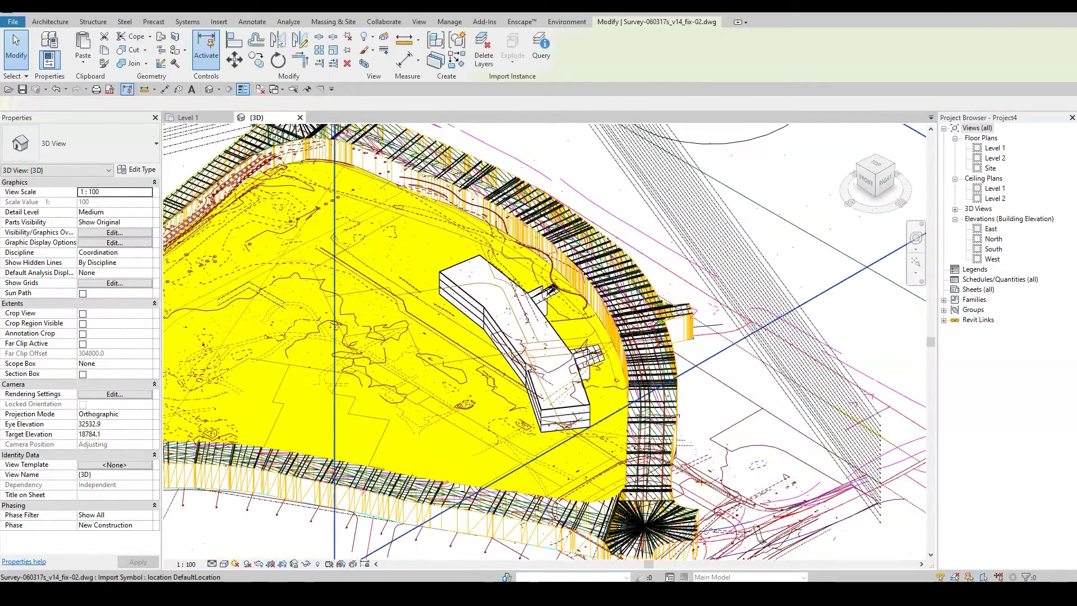
pyautogui.press('Escape')
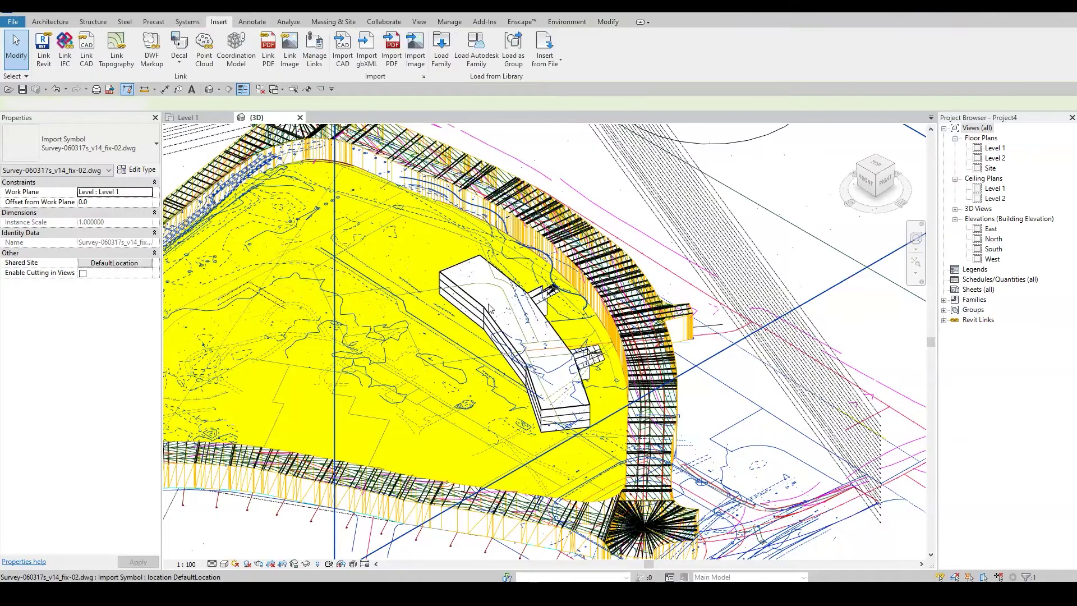
pyautogui.click(488, 309)
pyautogui.keyDown('shift'); pyautogui.moveTo(471, 291); pyautogui.dragTo(667, 293, button='middle'); pyautogui.keyUp('shift')
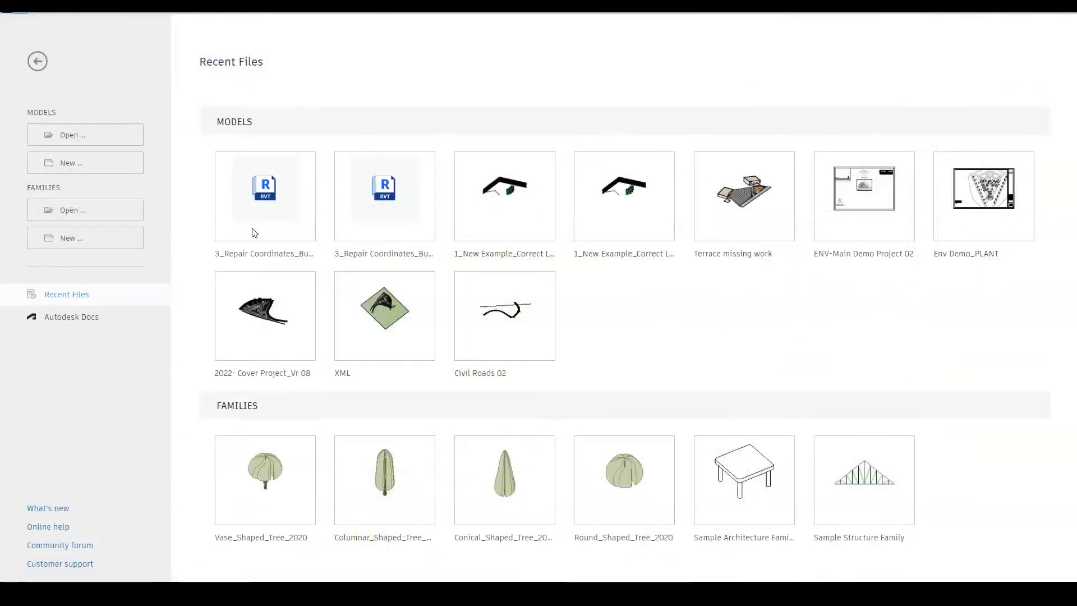
# Step: Create a new project from a metric template instead of the Imperial-Construction Template
pyautogui.click(113, 162)
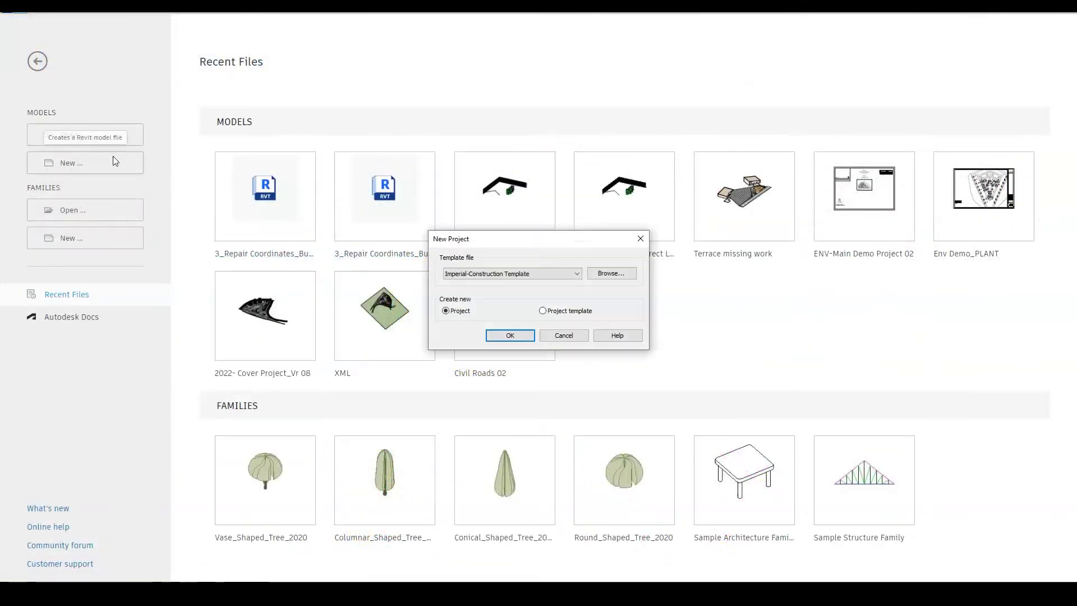
pyautogui.click(500, 275)
pyautogui.click(505, 321)
pyautogui.click(494, 332)
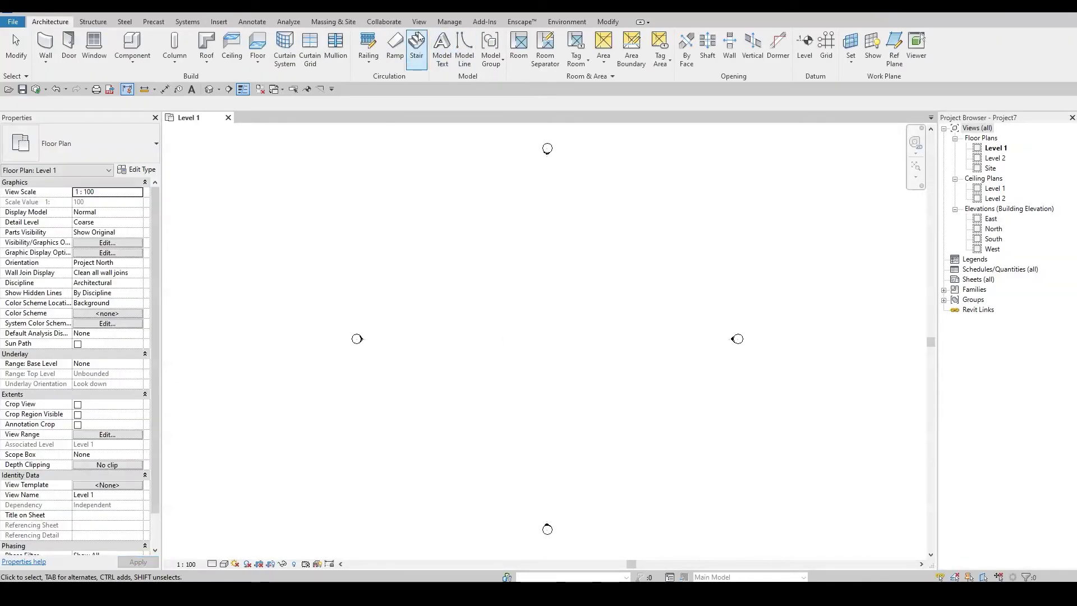
# Step: Link Survey-060317s_v14_fix-02.dwg on Level 1 of the new project with Auto - Center to Center positioning and meter units
pyautogui.click(227, 25)
pyautogui.click(91, 60)
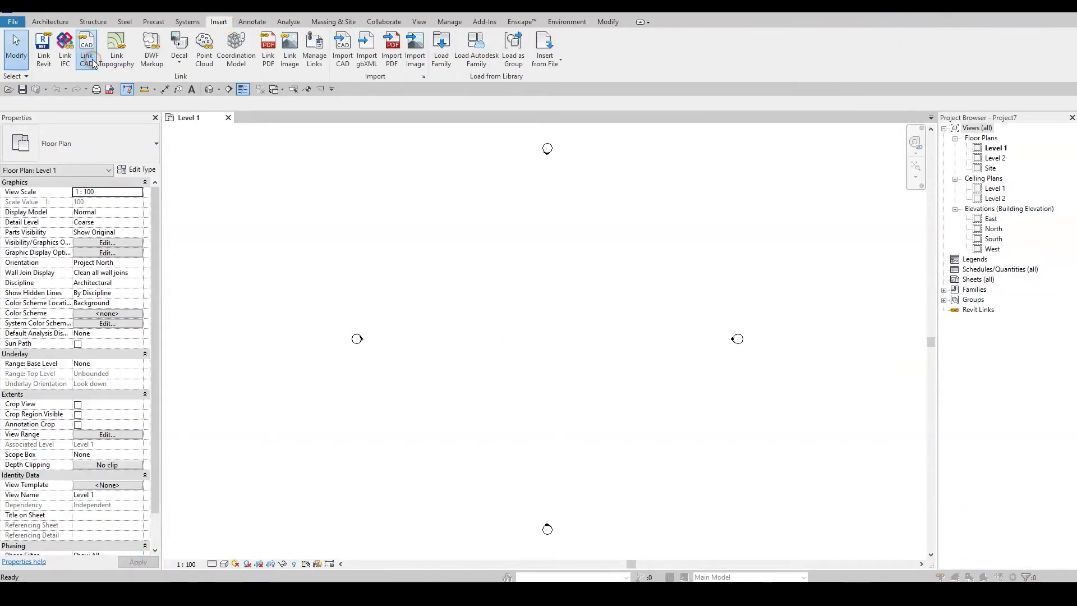
pyautogui.click(281, 241)
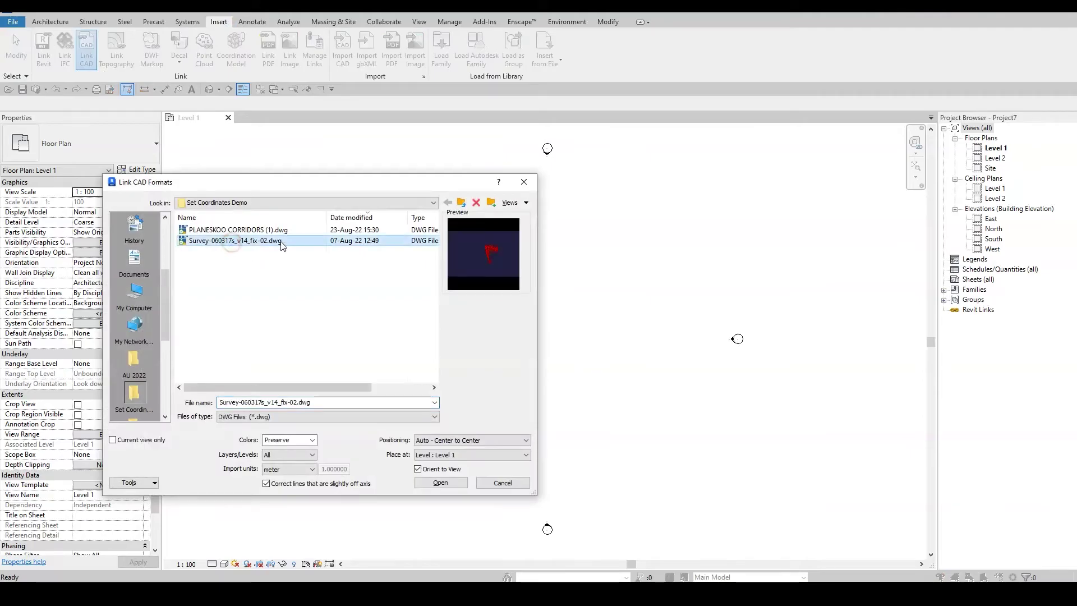
pyautogui.click(441, 482)
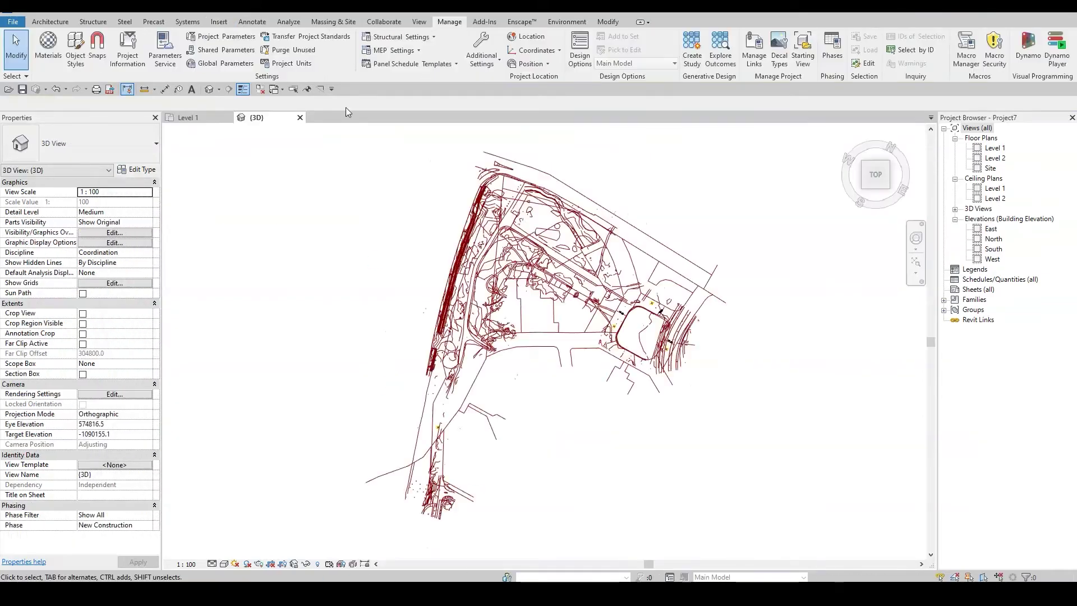
# Step: Link the Revit model 3_Repair Coordinates_Buildings.rvt using the Auto - By Shared Coordinates positioning option
pyautogui.click(224, 24)
pyautogui.click(43, 50)
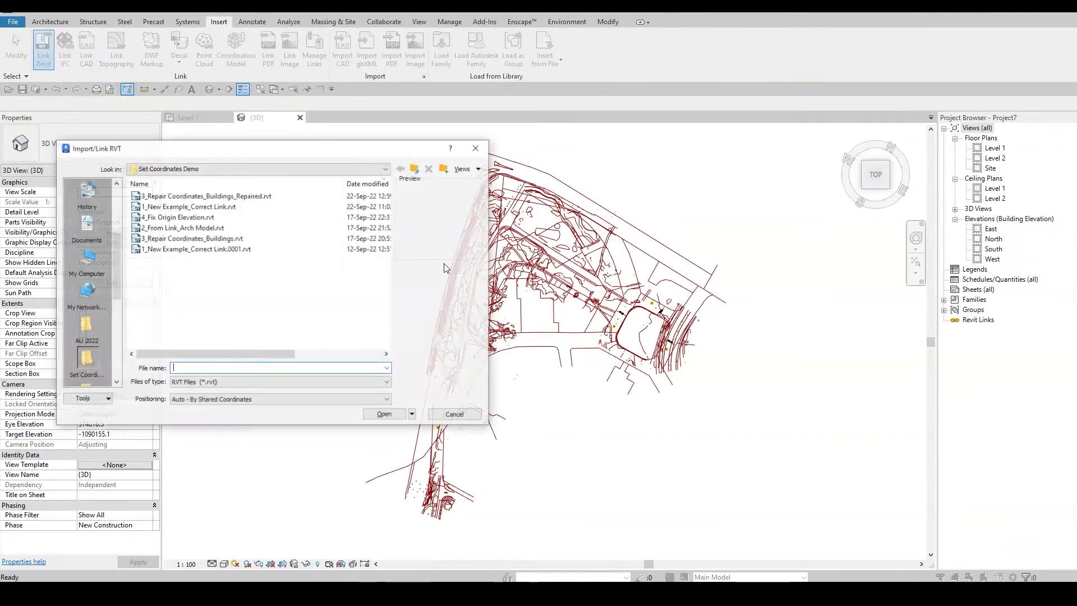
pyautogui.click(224, 238)
pyautogui.click(396, 417)
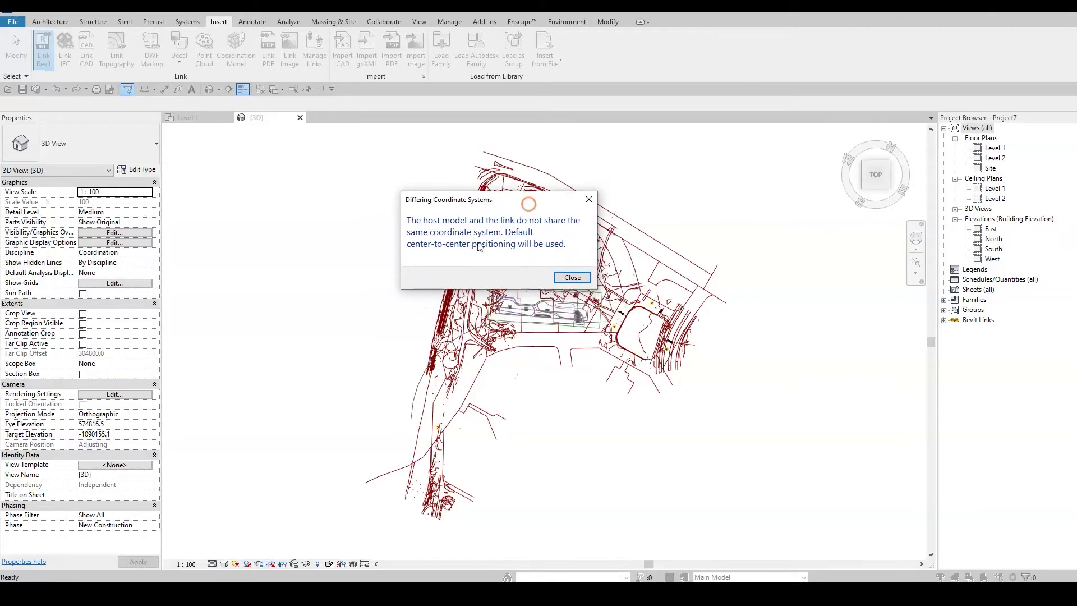
pyautogui.click(571, 278)
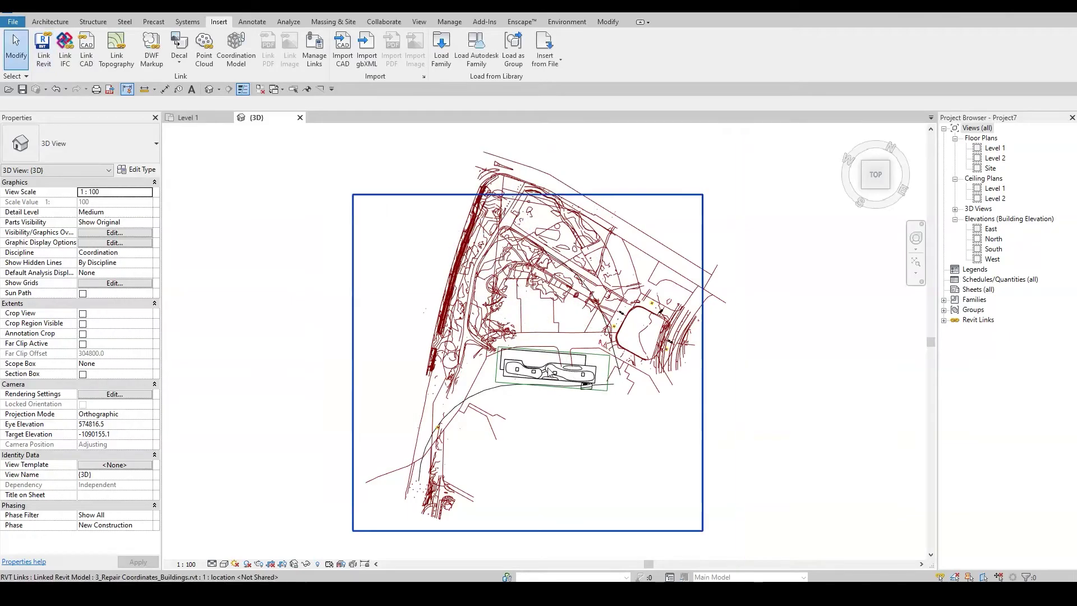
# Step: Compare the linked building's position and height with the survey drawing in 3D, and return to the top view
pyautogui.click(549, 368)
pyautogui.keyDown('shift'); pyautogui.moveTo(603, 328); pyautogui.dragTo(727, 242, button='middle'); pyautogui.keyUp('shift')
pyautogui.click(718, 234)
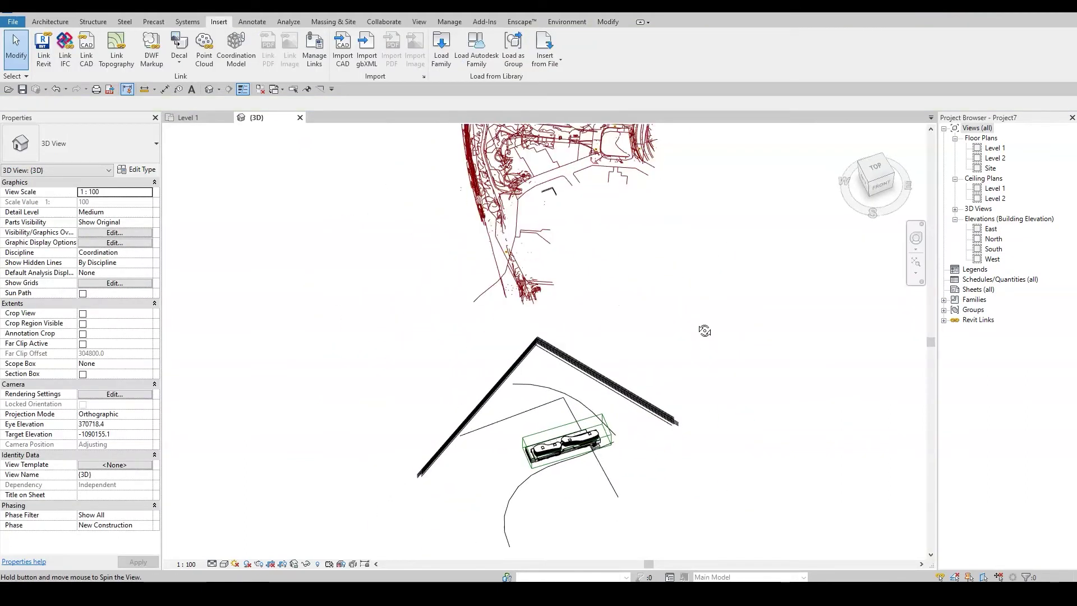
pyautogui.click(873, 170)
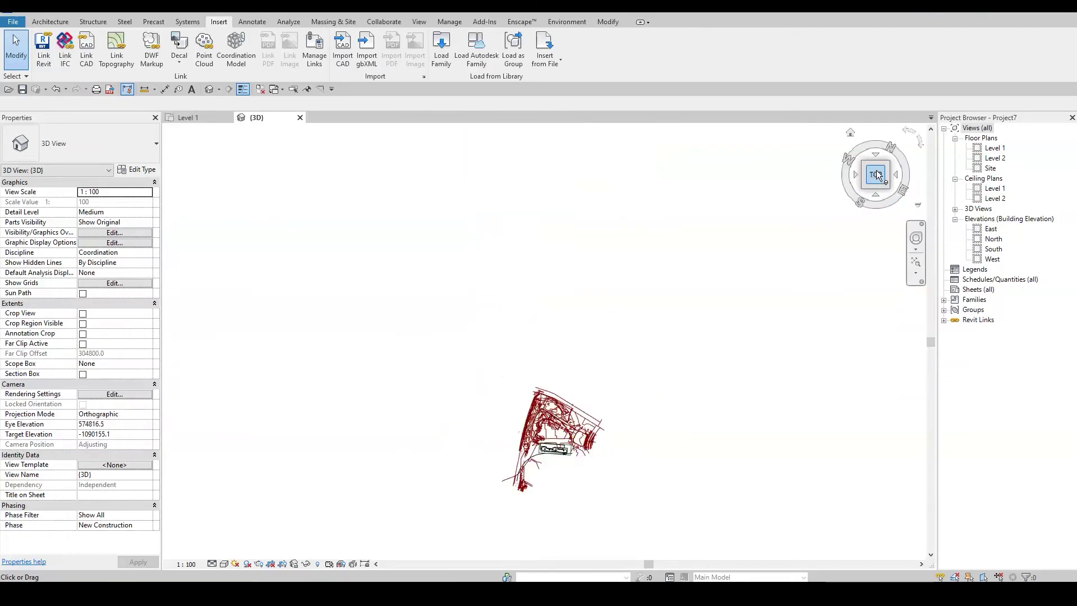
# Step: Unload the 3_Repair Coordinates_Buildings.rvt link from the host project and open that model for editing
pyautogui.doubleClick(981, 321)
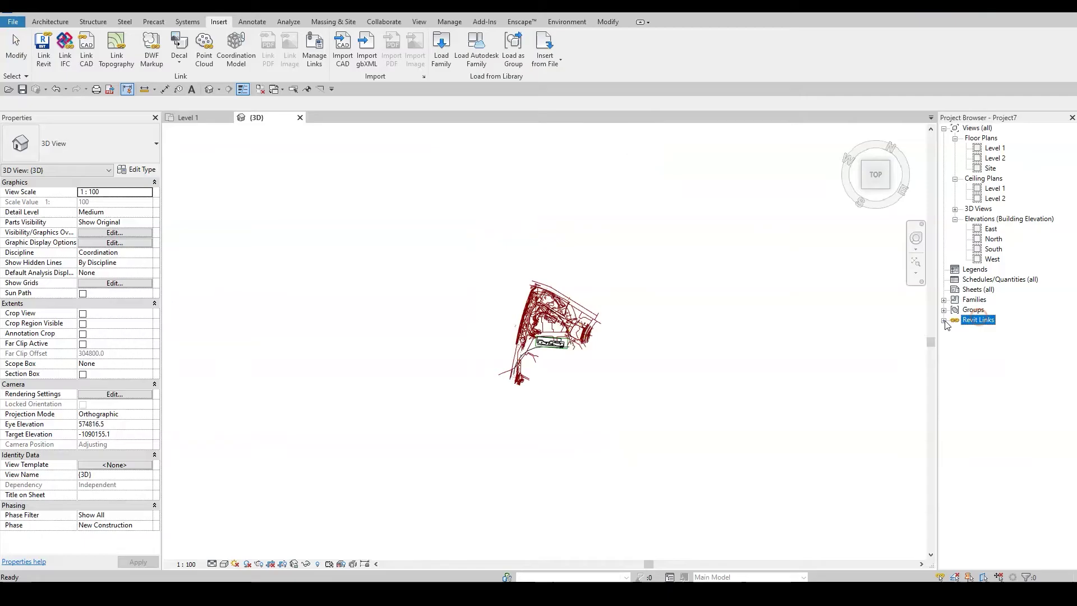
pyautogui.rightClick(984, 330)
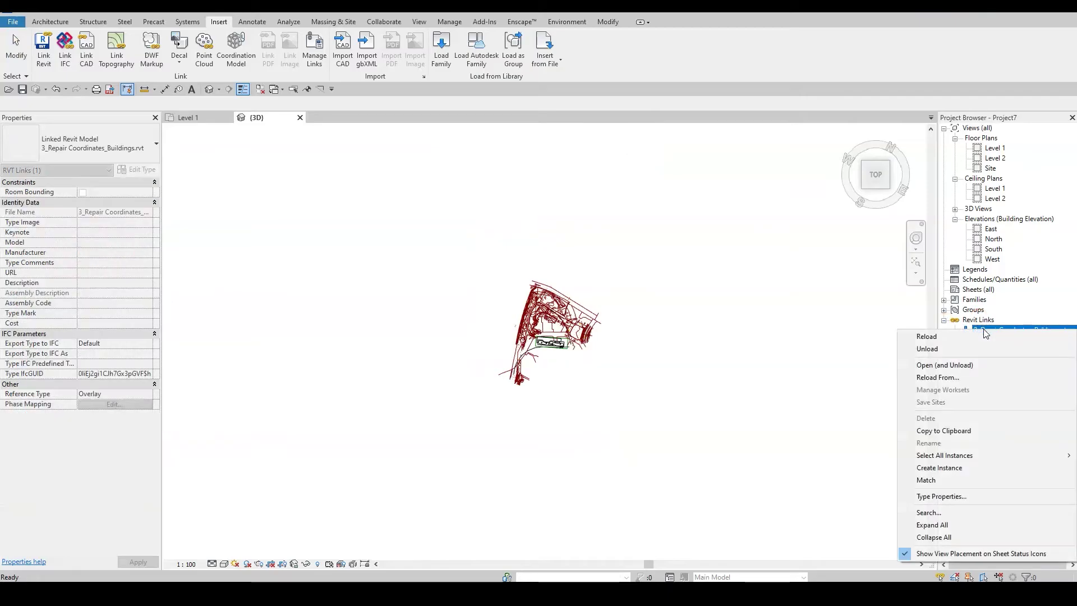
pyautogui.click(962, 365)
pyautogui.click(557, 315)
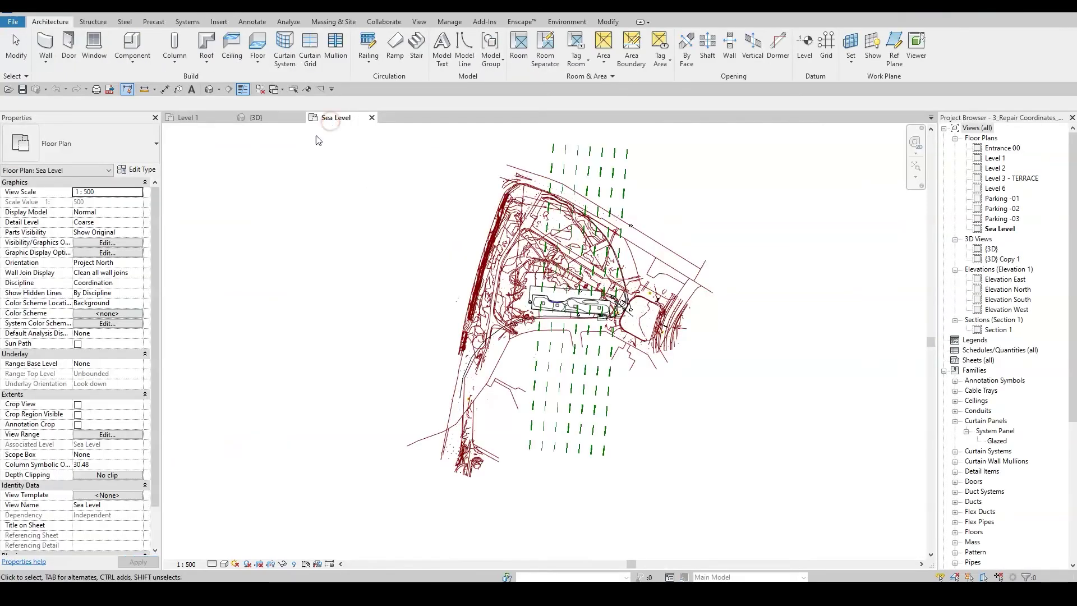
# Step: Start the Set Coordinate tool and set the buildings model's project location to Israel through the Internet Mapping Service
pyautogui.click(566, 22)
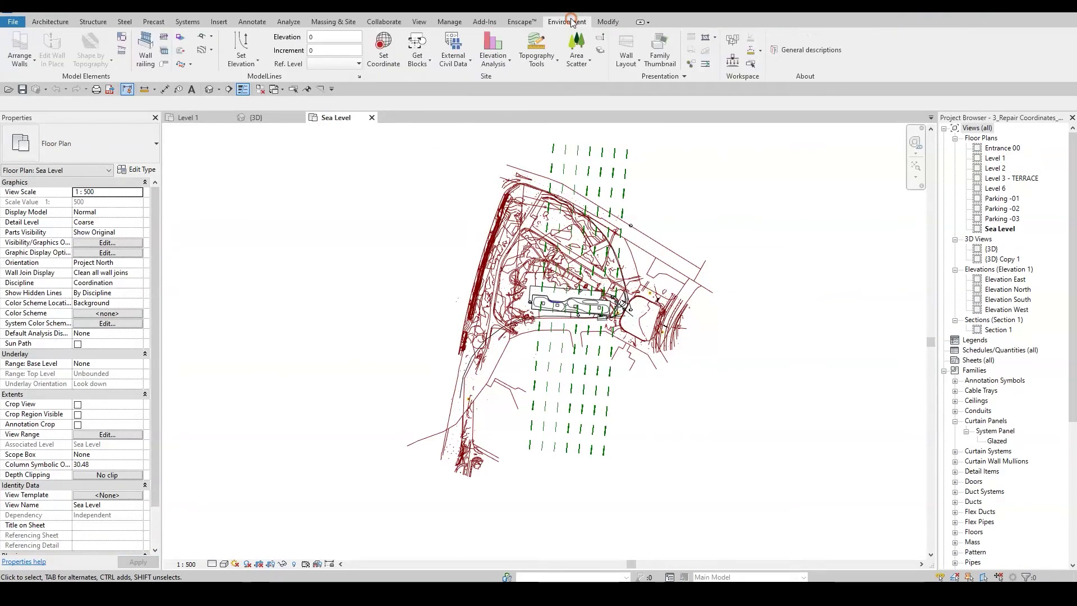
pyautogui.click(393, 60)
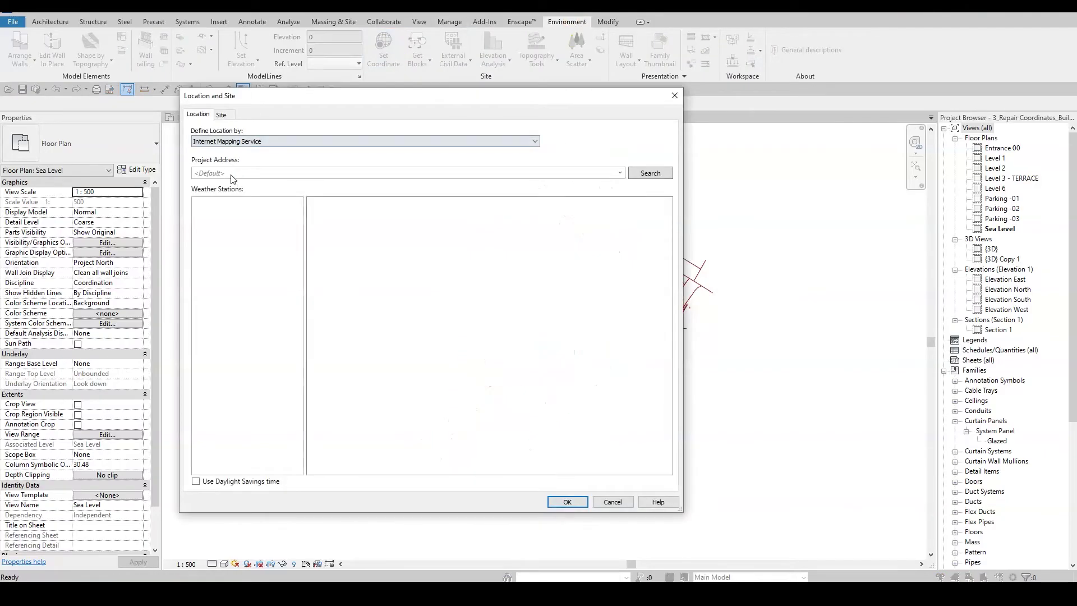
pyautogui.click(256, 172)
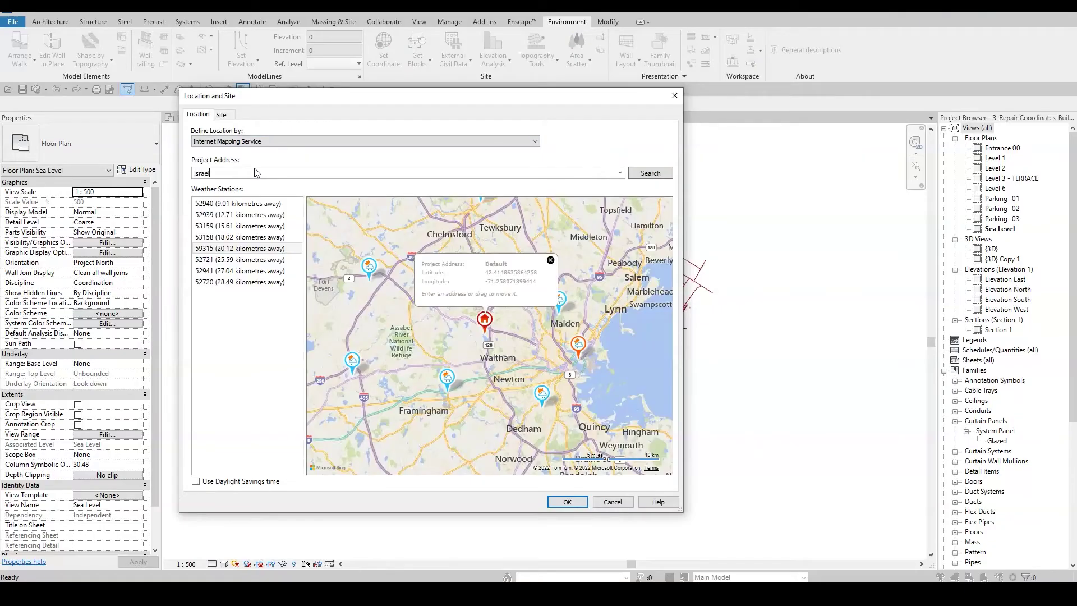
pyautogui.write('israel')
pyautogui.press('Return')
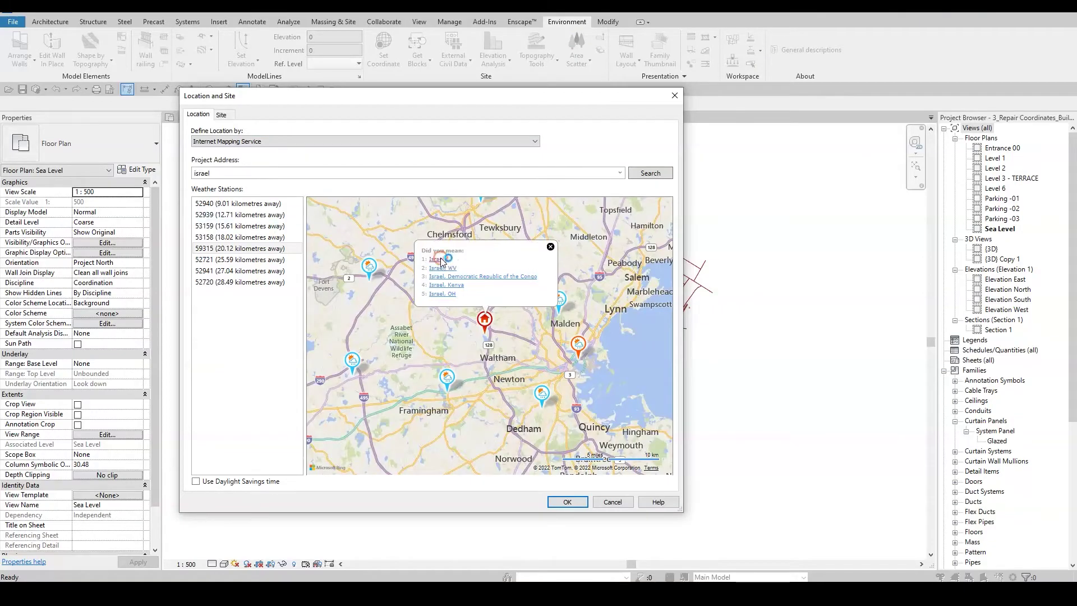
pyautogui.click(565, 502)
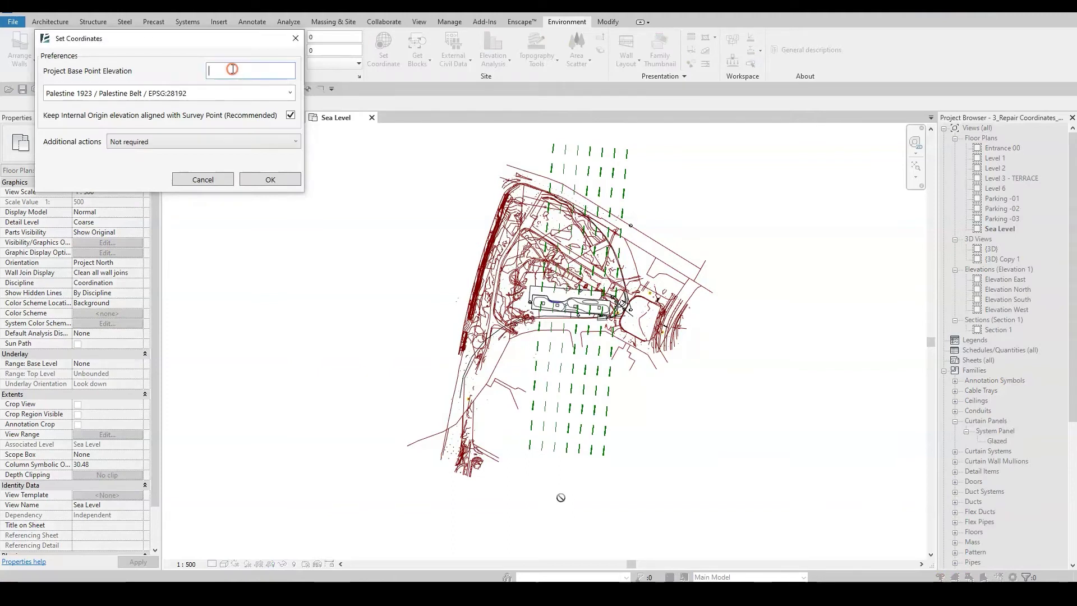
# Step: Repair the existing coordinate system with base point elevation 1680 cm and the Israel 1993 / Israeli TM Grid / EPSG:2039 system
pyautogui.write('1680')
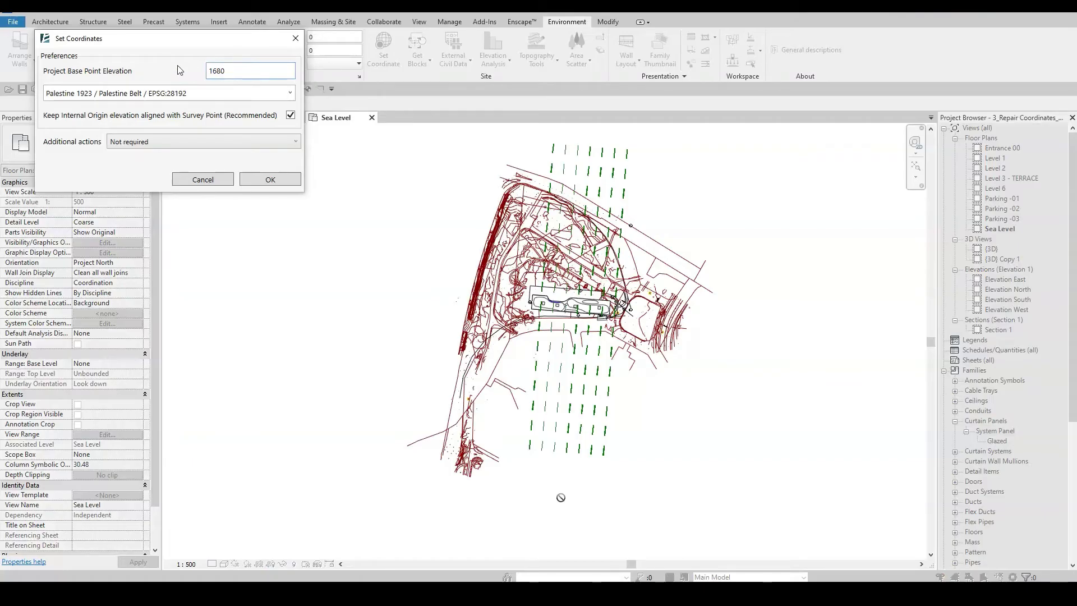
pyautogui.click(147, 143)
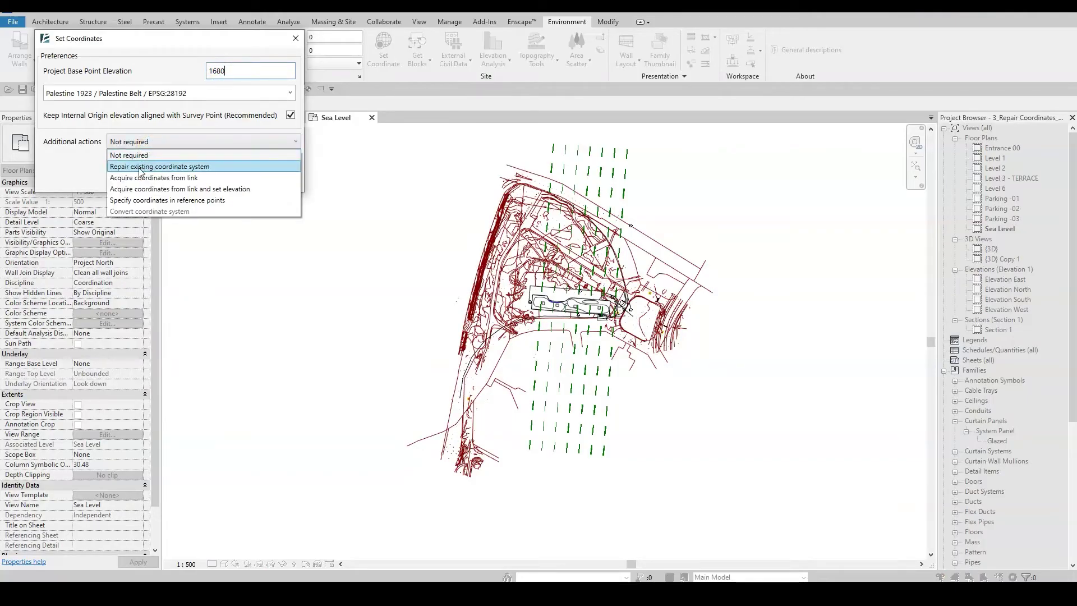
pyautogui.click(140, 167)
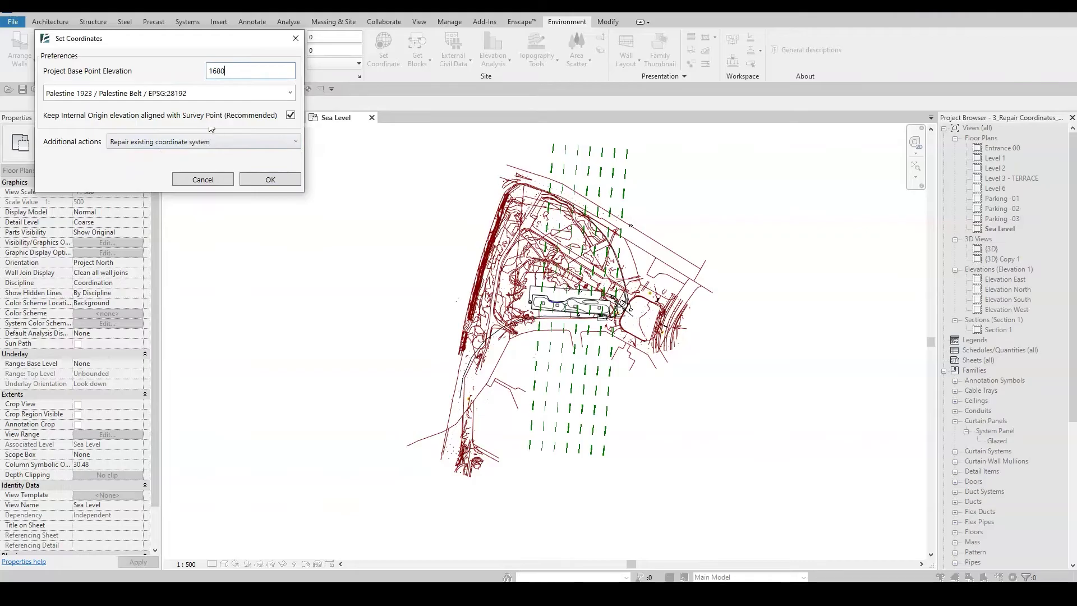
pyautogui.click(290, 93)
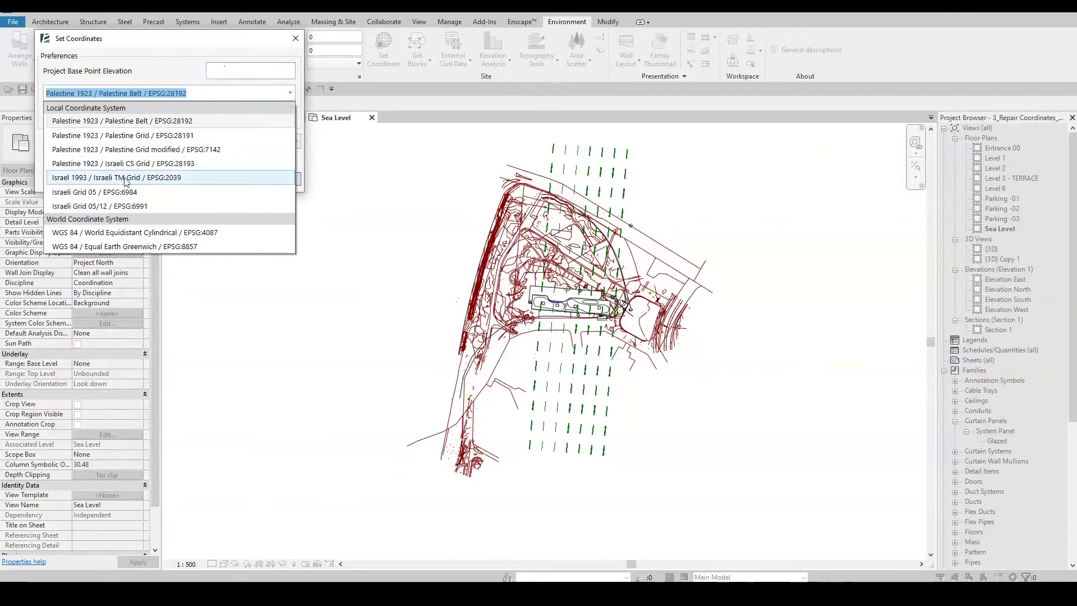
pyautogui.click(112, 175)
pyautogui.click(273, 178)
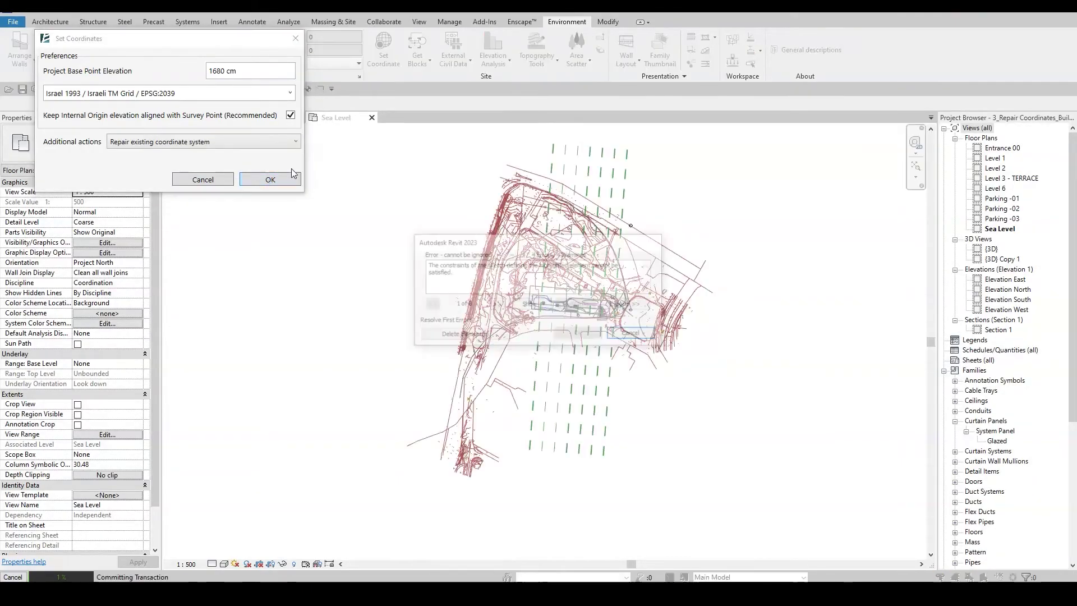
# Step: Save the model as 3_Repair Coordinates_Buildings_Repaired.rvt, overwriting the existing file, and close it
pyautogui.click(13, 21)
pyautogui.moveTo(42, 160)
pyautogui.click(149, 169)
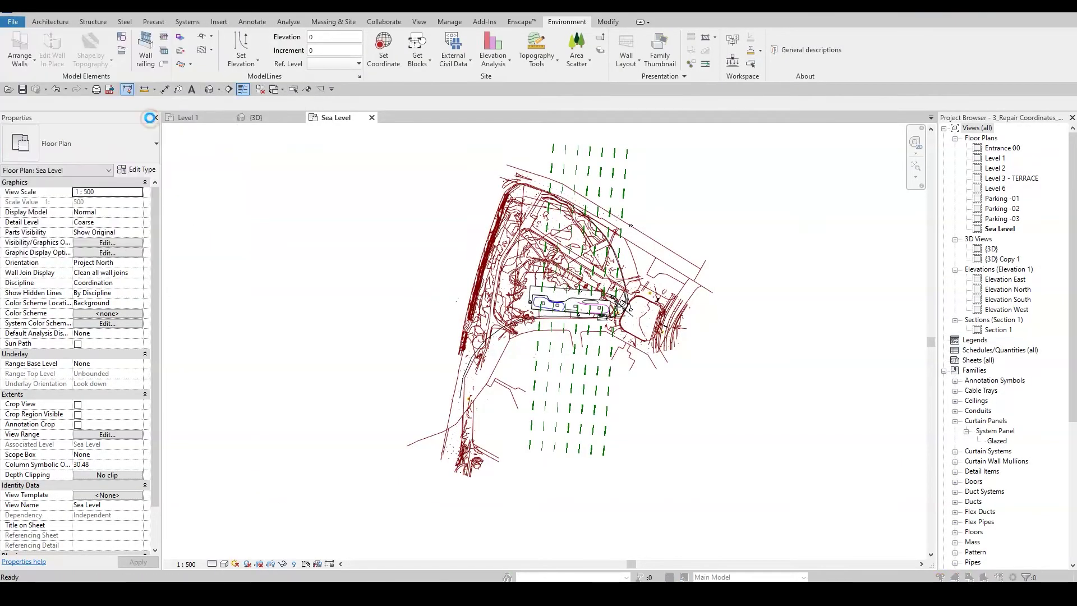
pyautogui.click(393, 462)
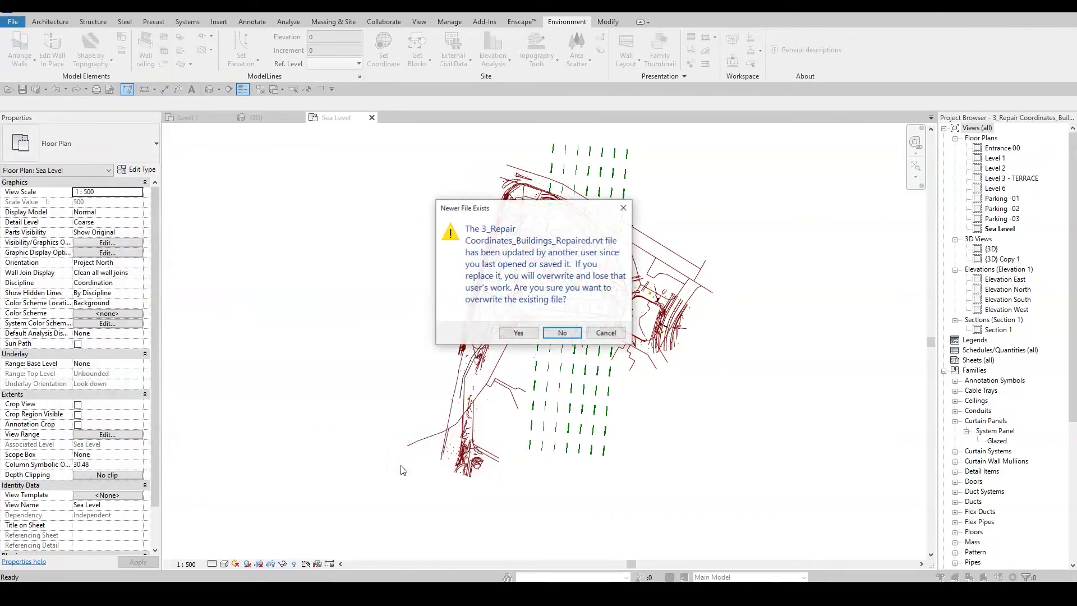
pyautogui.click(519, 329)
pyautogui.click(371, 117)
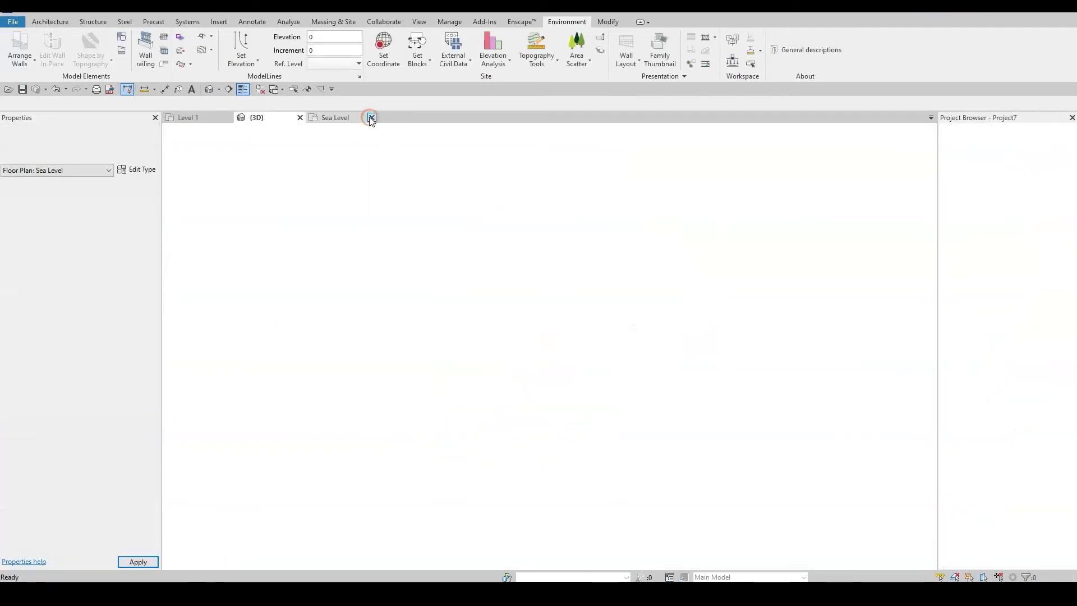
# Step: Link 3_Repair Coordinates_Buildings_Repaired.rvt into the host by shared coordinates using the Align option, and inspect its position in 3D
pyautogui.click(44, 50)
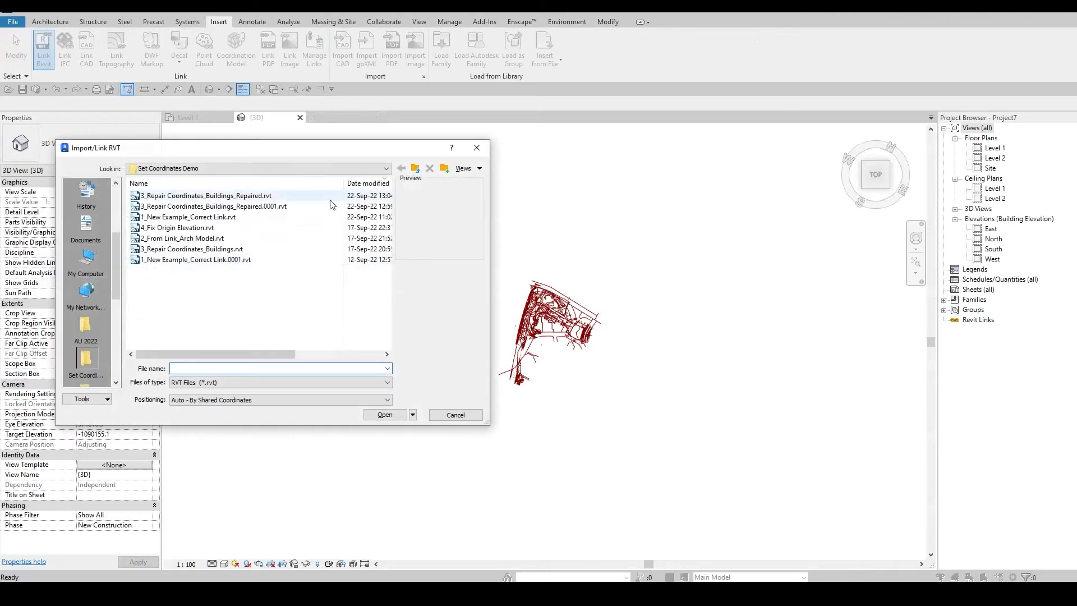
pyautogui.click(243, 196)
pyautogui.click(396, 418)
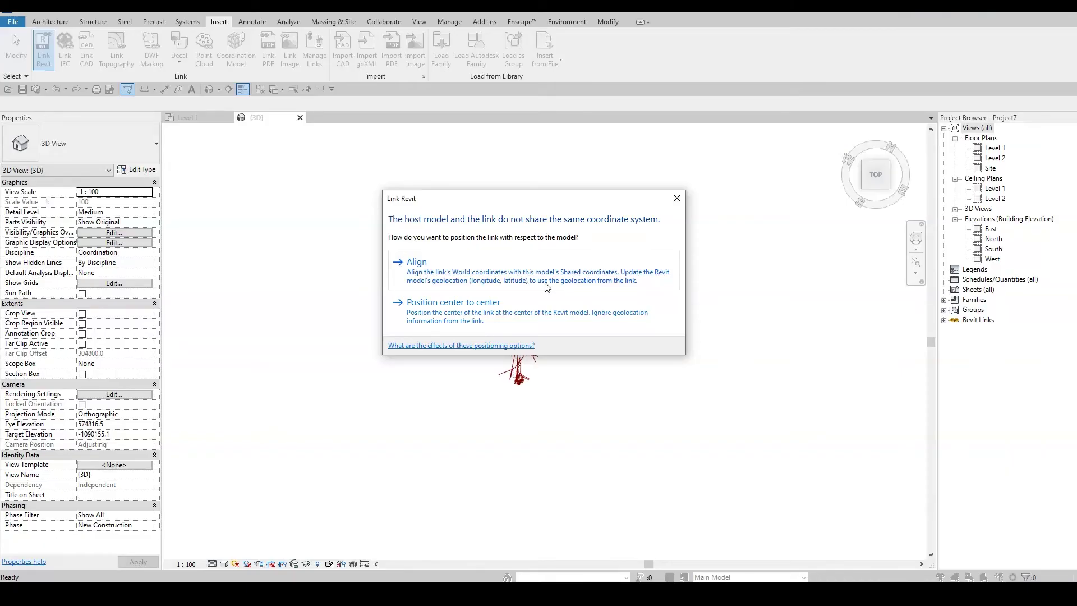
pyautogui.click(510, 289)
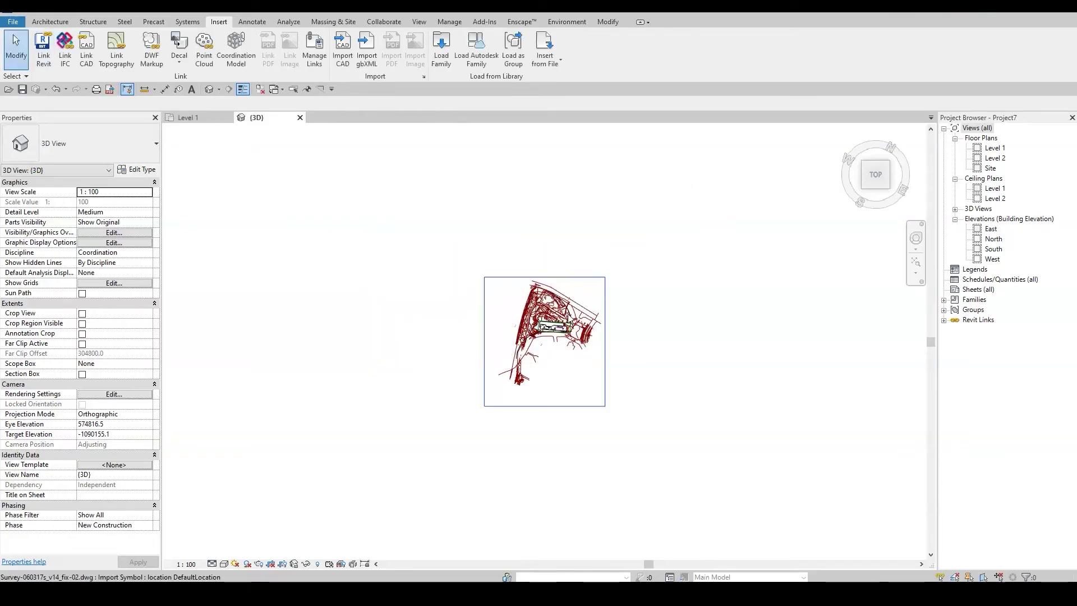
pyautogui.scroll(5, 569, 318)
pyautogui.keyDown('shift'); pyautogui.moveTo(568, 318); pyautogui.dragTo(684, 413, button='middle'); pyautogui.keyUp('shift')
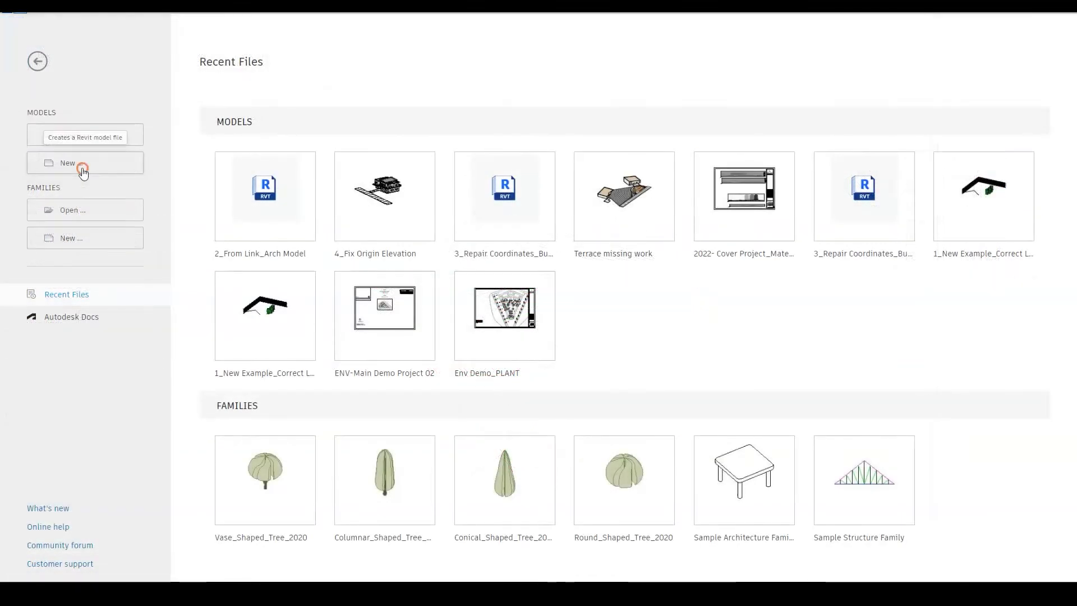
# Step: Create a new Revit project and open the existing model 2_From Link_Arch Model.rvt
pyautogui.click(82, 168)
pyautogui.click(544, 275)
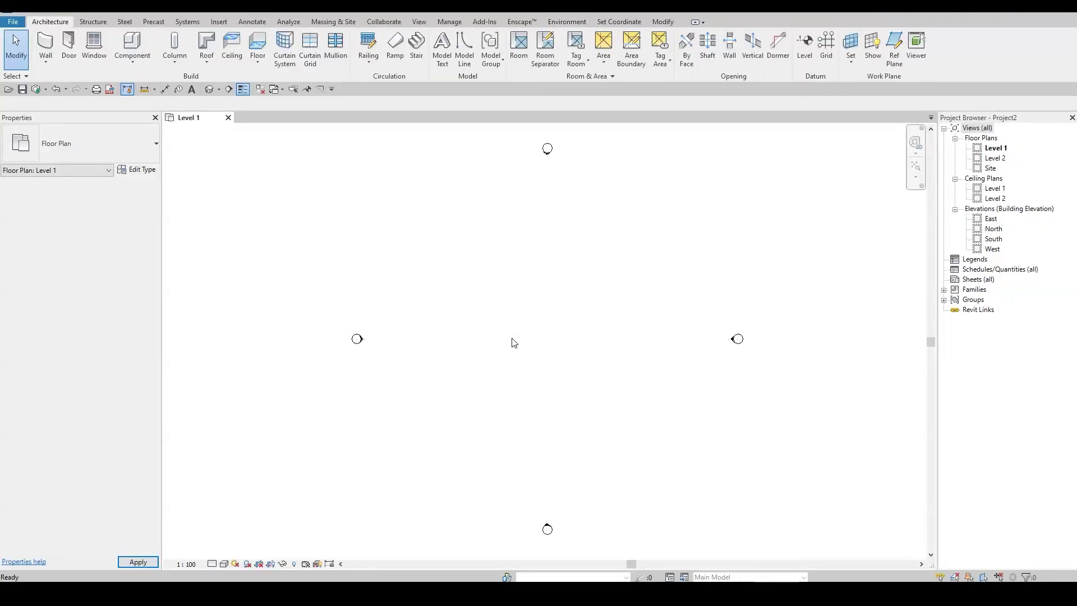
pyautogui.click(13, 21)
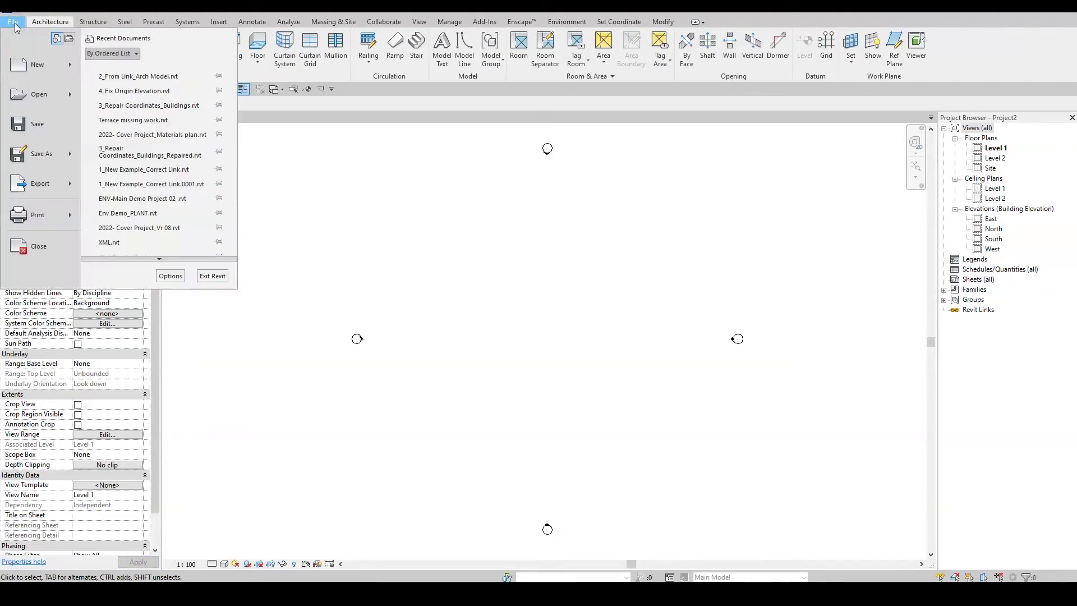
pyautogui.click(48, 97)
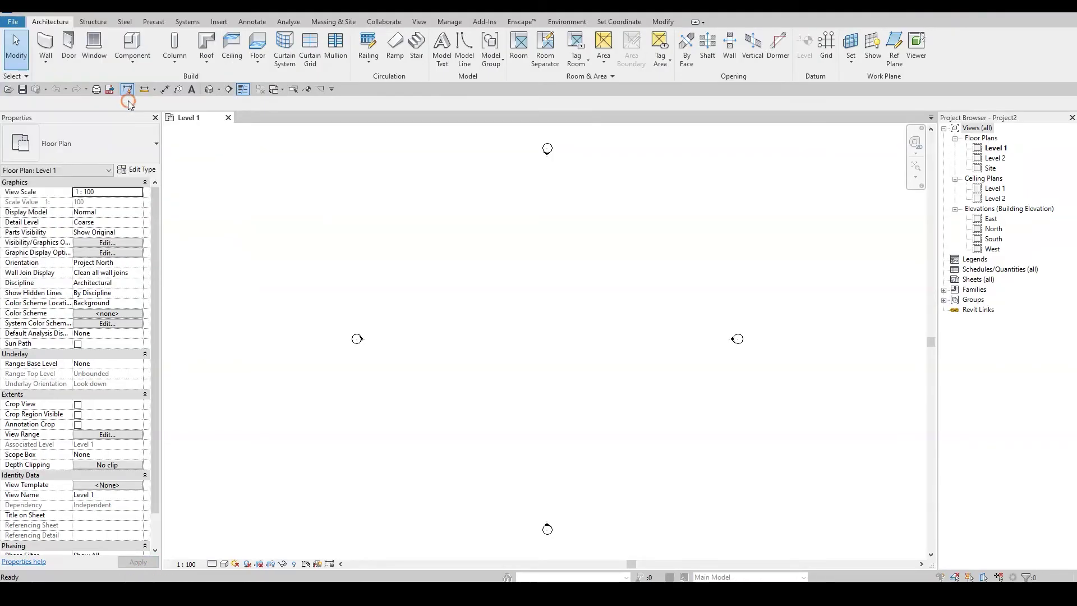
pyautogui.click(547, 204)
pyautogui.click(752, 379)
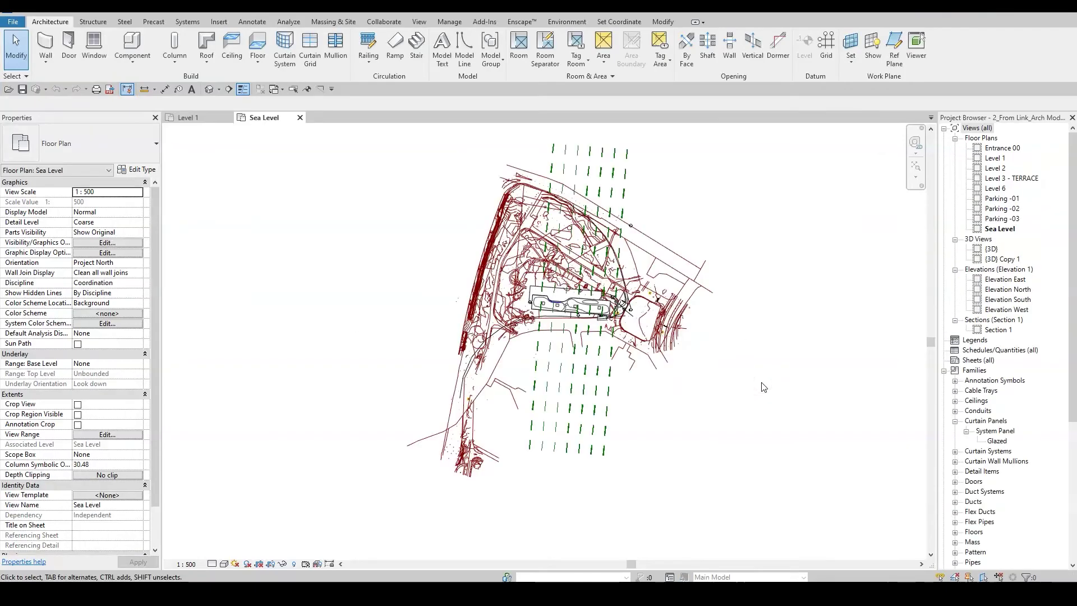
# Step: Reveal the hidden elements in the Sea Level plan, check the project base point's coordinates, and leave the reveal mode
pyautogui.press('r')
pyautogui.press('h')
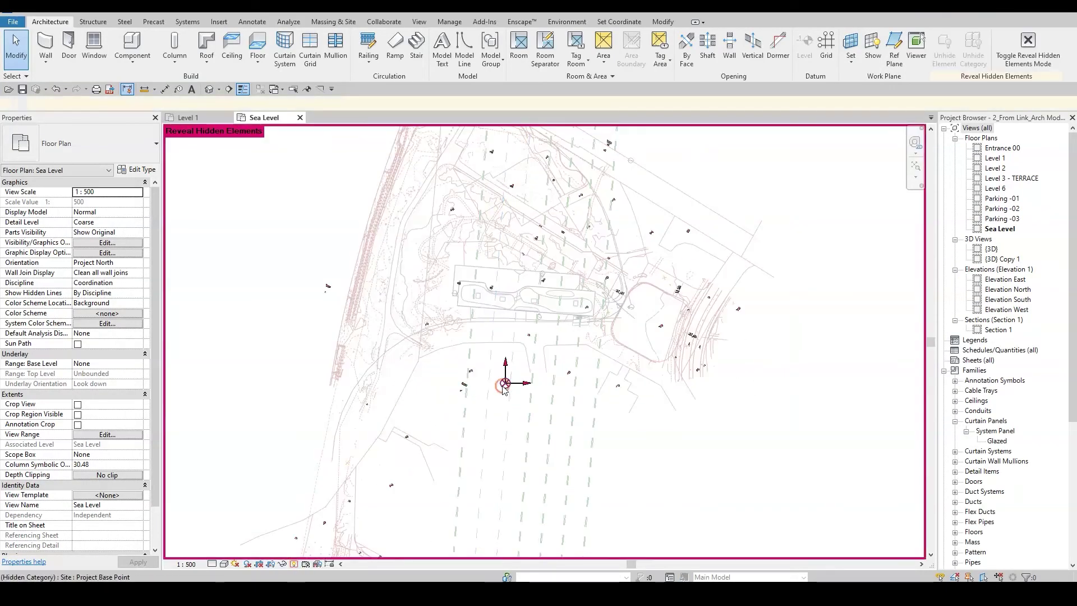
pyautogui.click(503, 386)
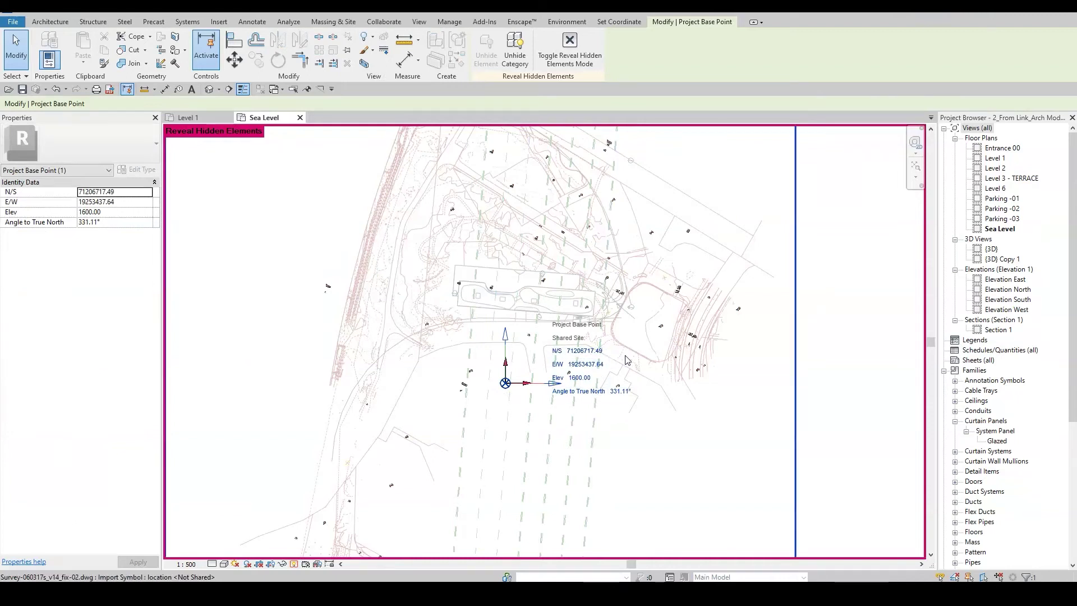
pyautogui.click(569, 50)
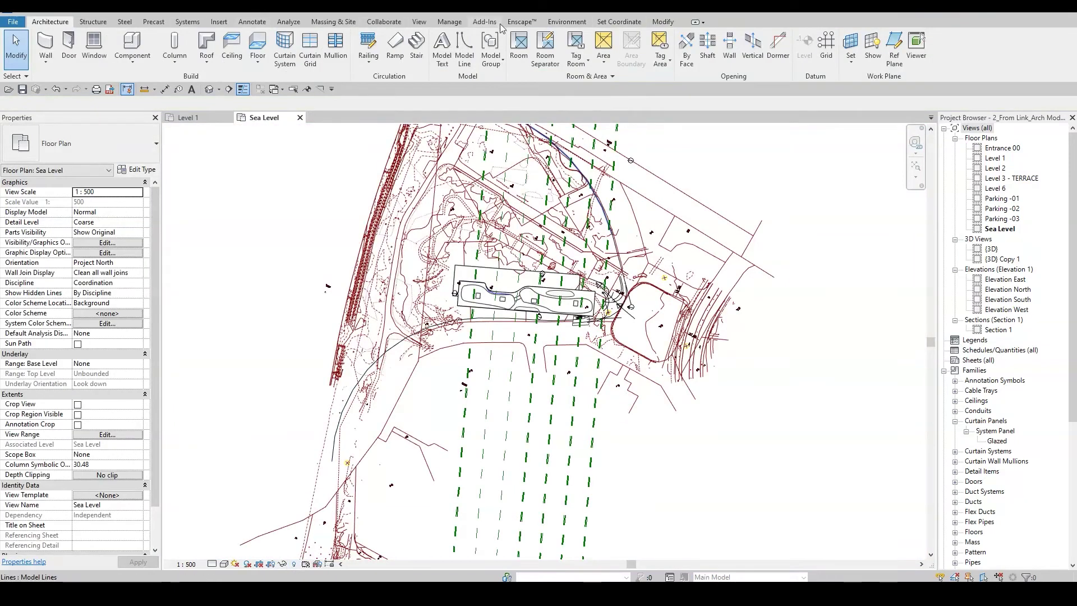
# Step: Review the arch model's project location under Default City List and Internet Mapping Service plus its site settings, and cancel without changes
pyautogui.click(439, 24)
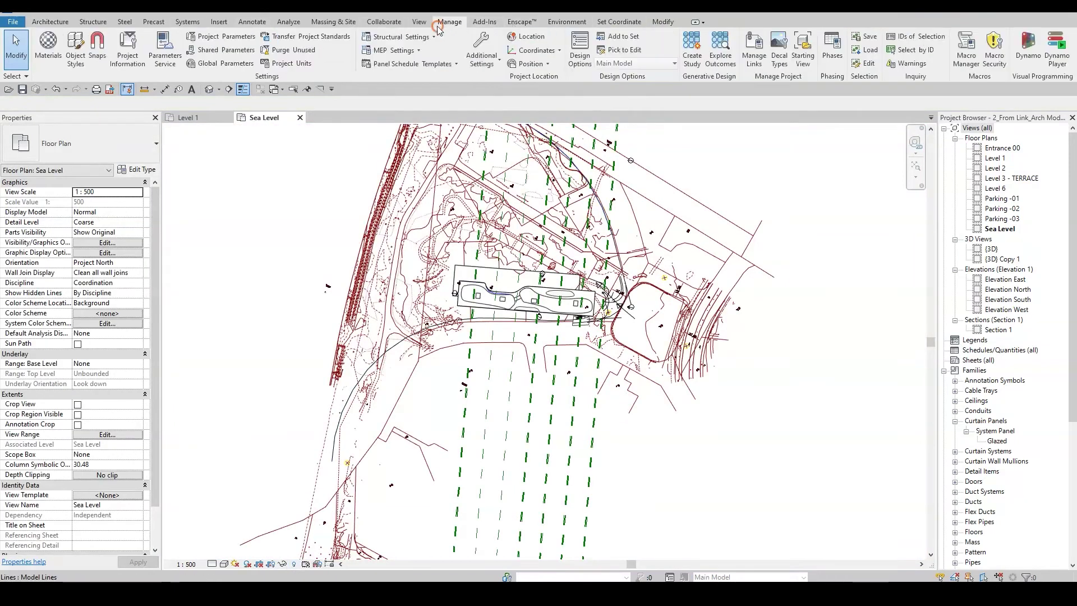
pyautogui.click(526, 37)
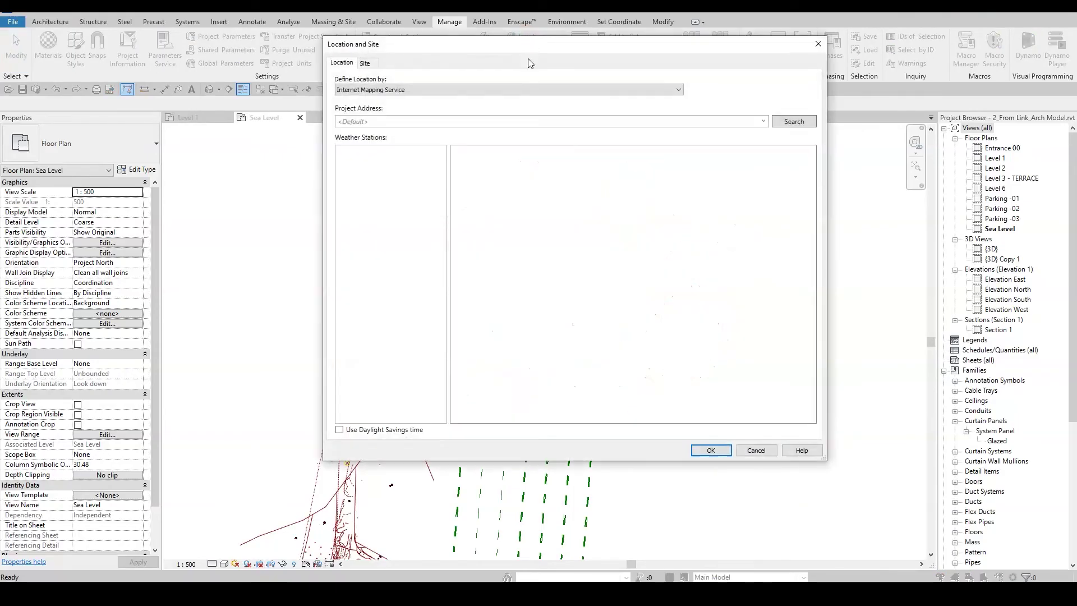
pyautogui.click(383, 89)
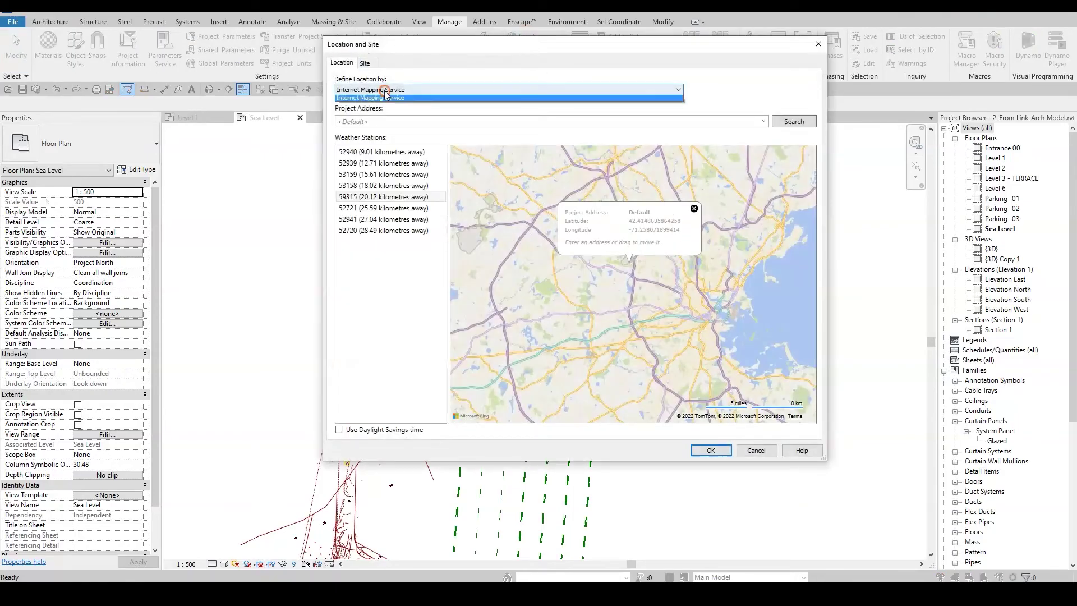
pyautogui.click(383, 104)
pyautogui.click(383, 89)
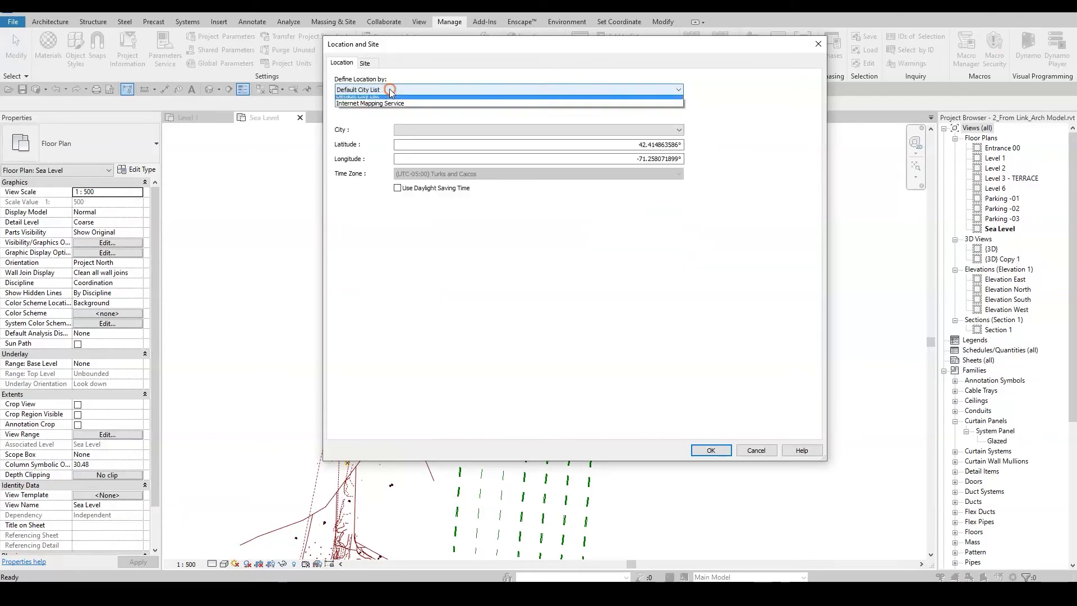
pyautogui.click(383, 99)
pyautogui.click(373, 63)
pyautogui.click(342, 63)
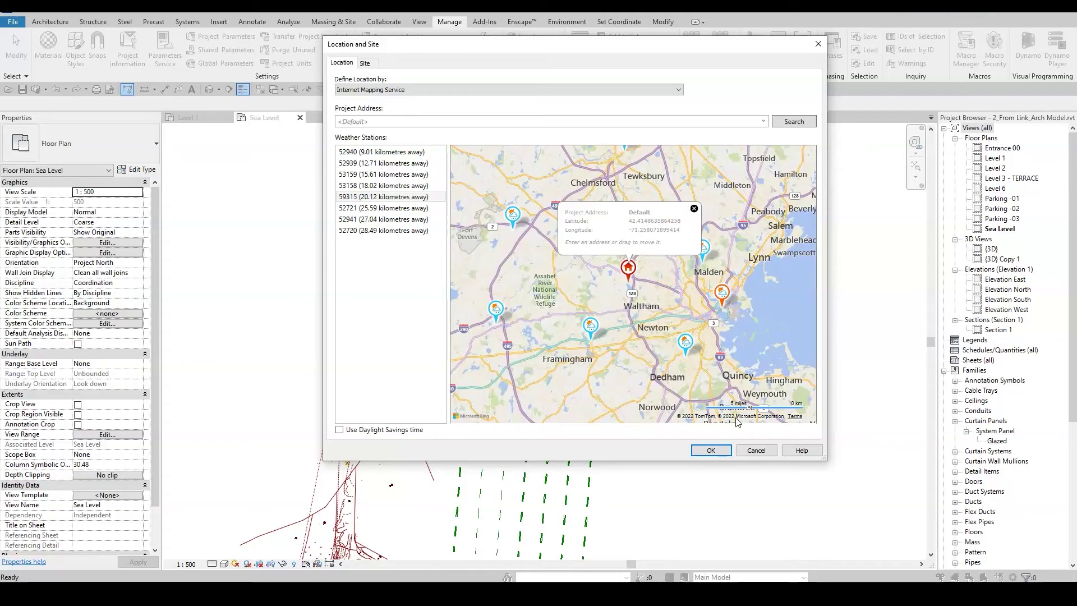
pyautogui.click(753, 451)
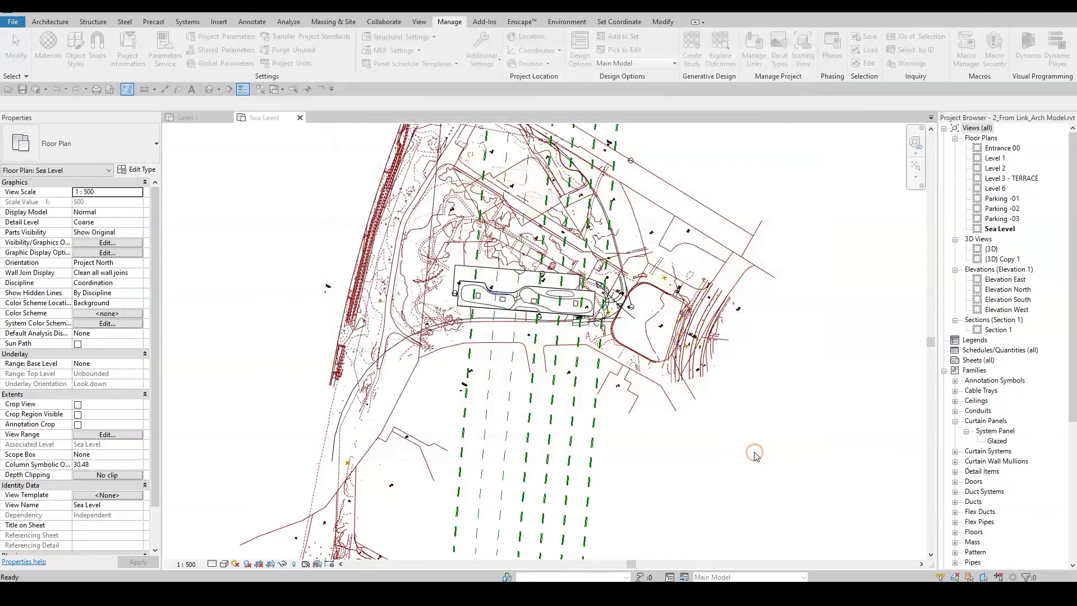
# Step: Close the arch model without saving, and link 2_From Link_Arch Model.rvt into the new project
pyautogui.hotkey('alt', 'F4')
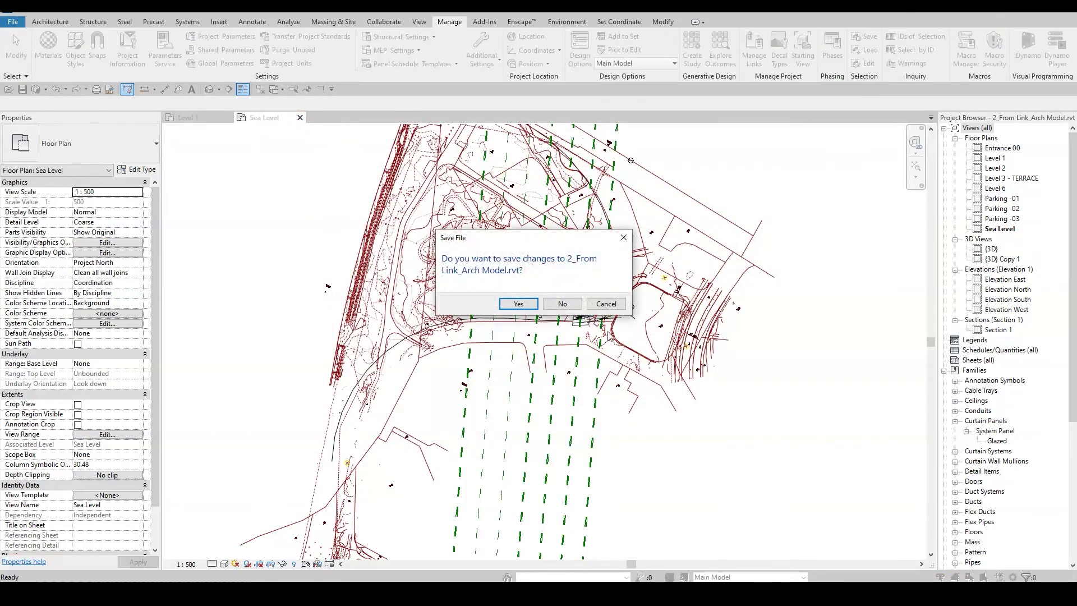
pyautogui.click(563, 304)
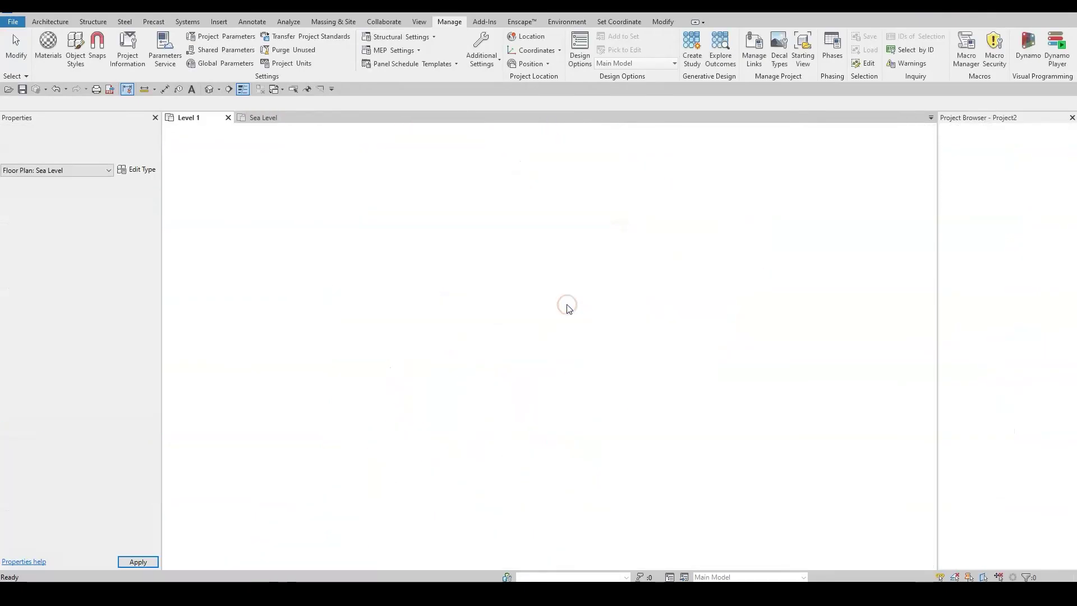
pyautogui.click(219, 21)
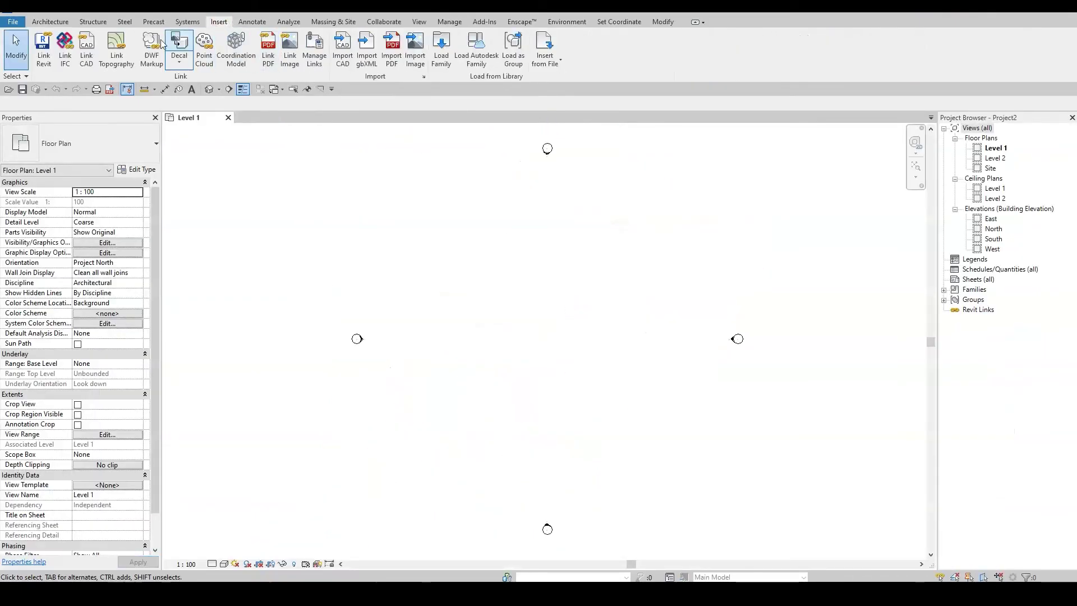
pyautogui.click(43, 48)
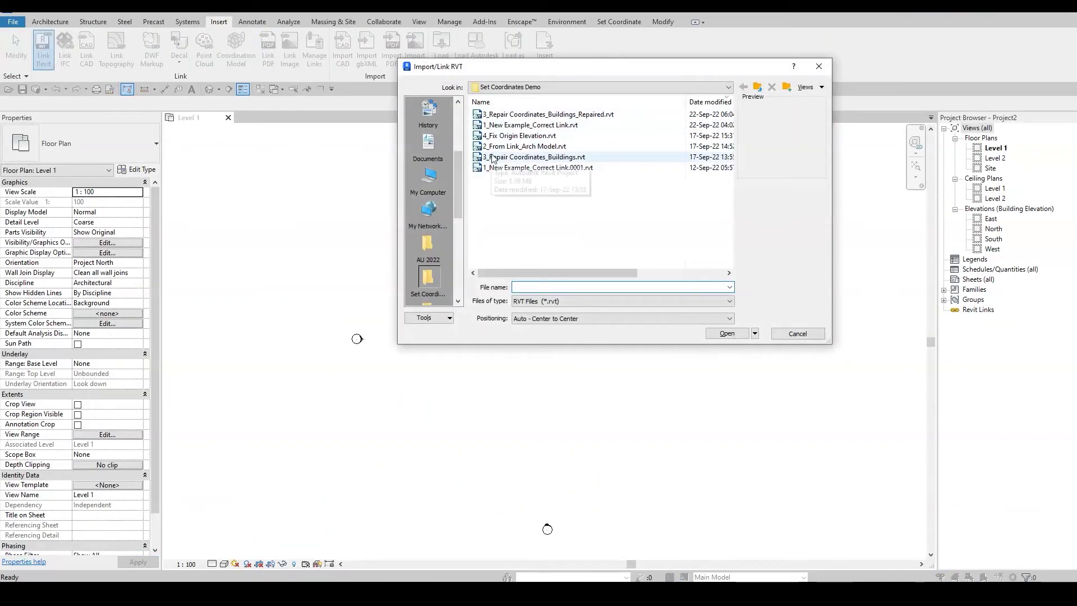
pyautogui.click(519, 146)
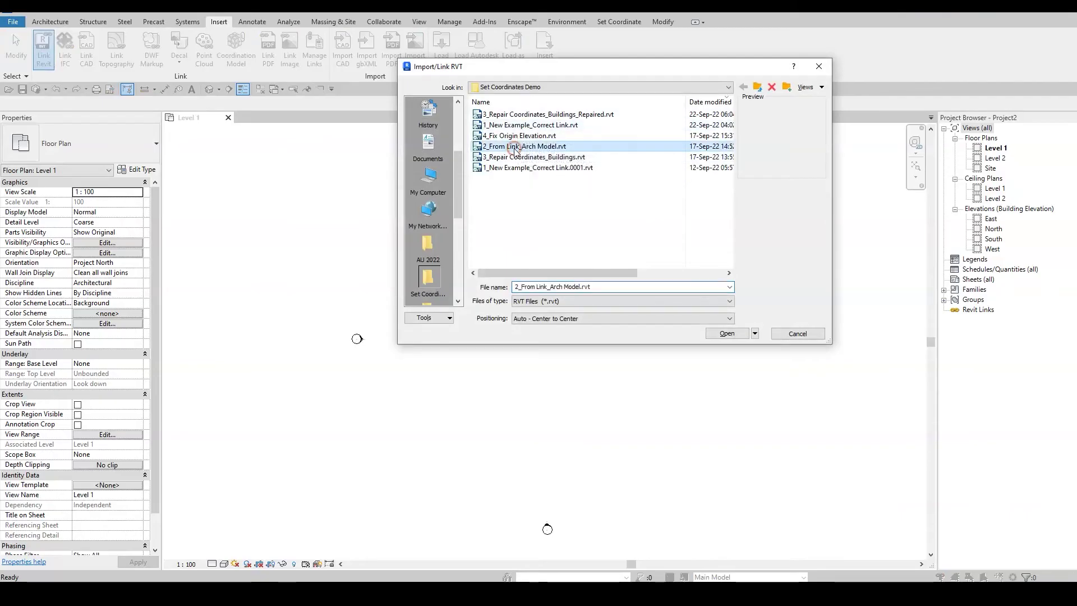
pyautogui.click(560, 318)
pyautogui.click(558, 350)
pyautogui.click(728, 333)
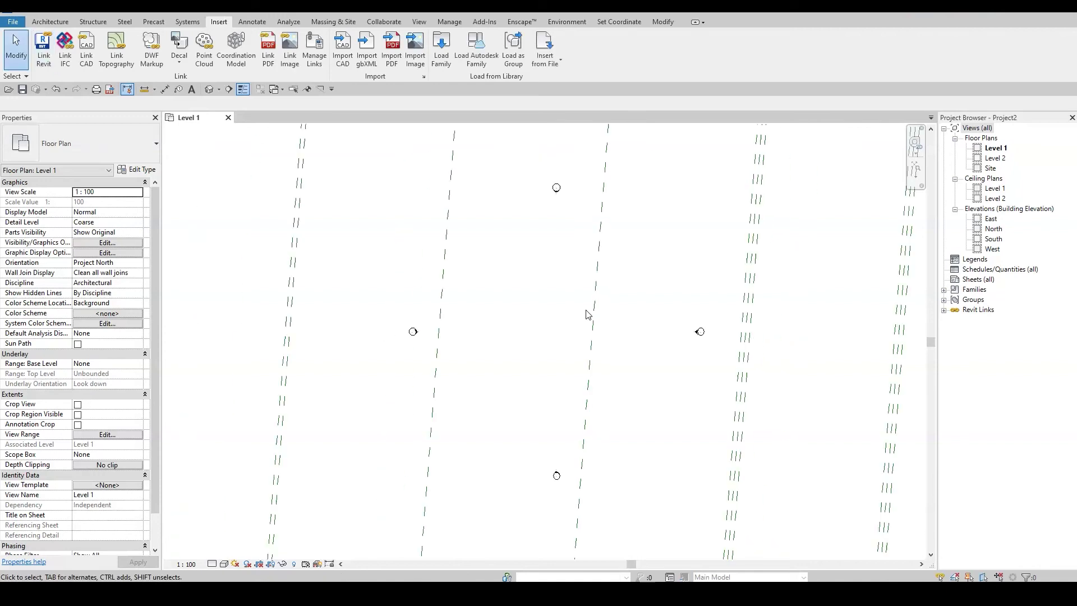
# Step: Open the Site floor plan of the new project to show the linked arch model
pyautogui.scroll(-5, 587, 314)
pyautogui.click(990, 168)
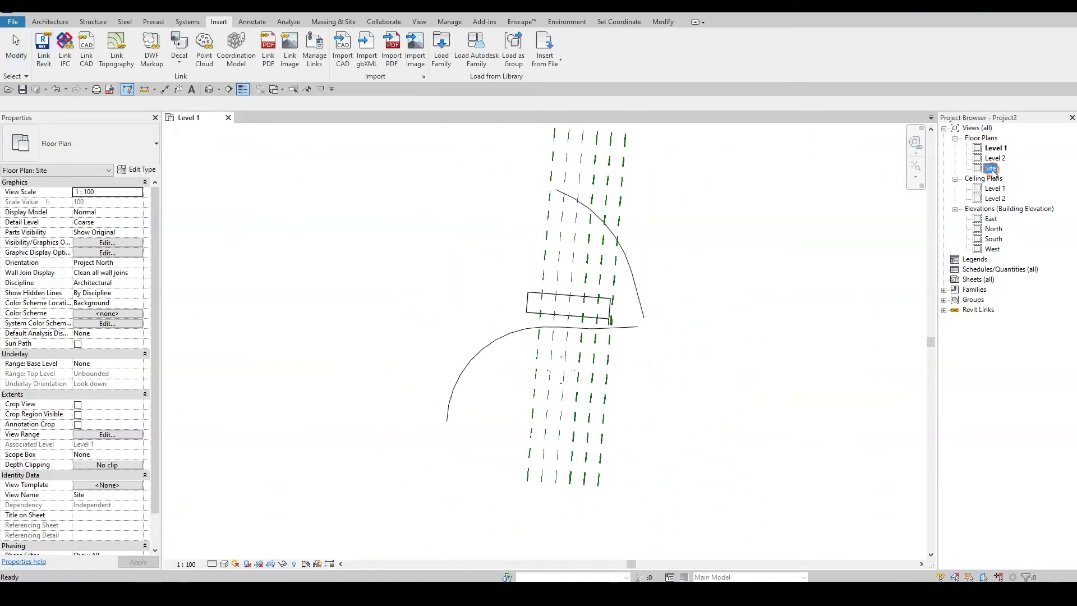
pyautogui.doubleClick(990, 168)
pyautogui.scroll(3, 704, 314)
pyautogui.moveTo(681, 286); pyautogui.dragTo(697, 321, button='middle')
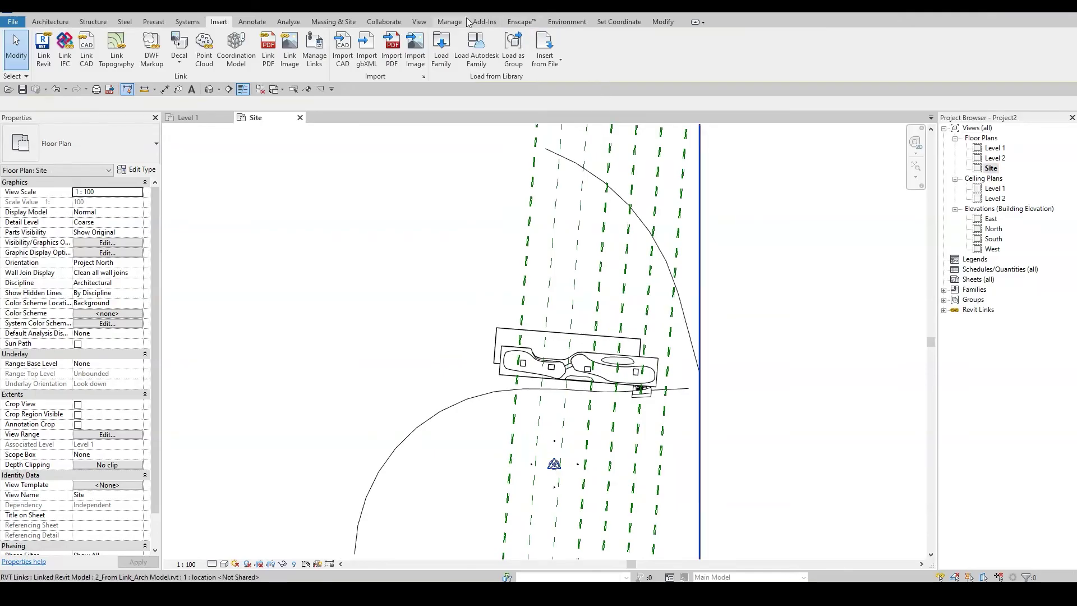
# Step: Start the Set Coordinate tool and accept Israel as the project address with Internet Mapping Service as the location source
pyautogui.click(571, 23)
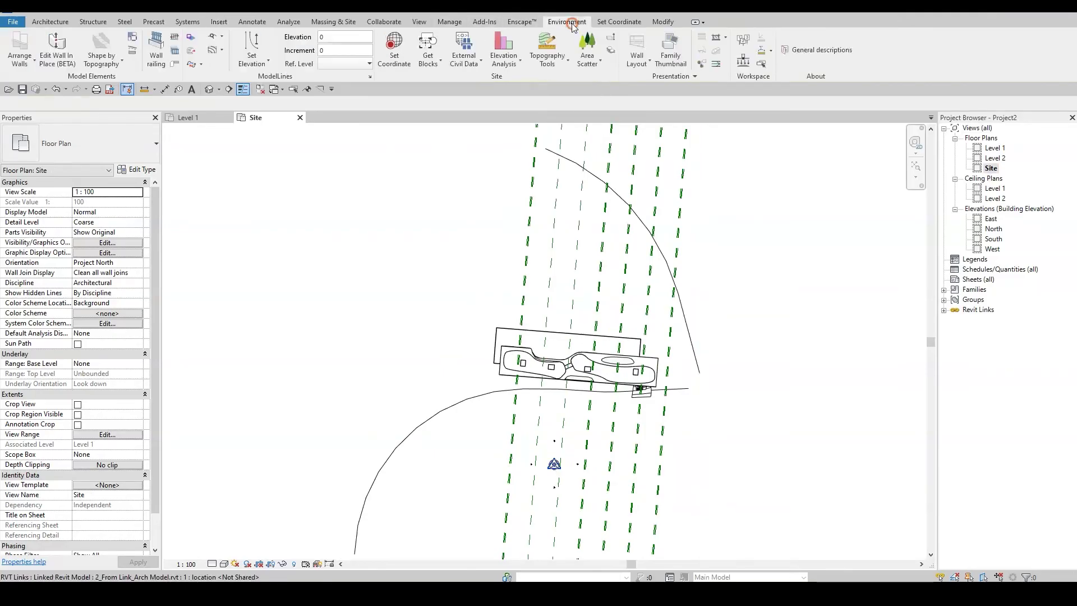
pyautogui.click(401, 62)
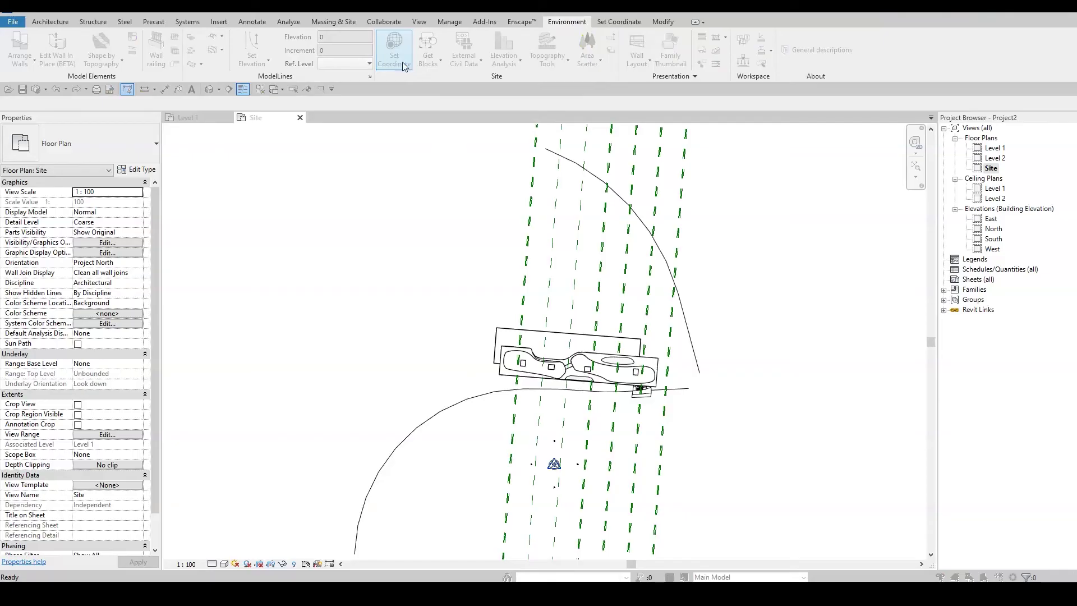
pyautogui.click(412, 122)
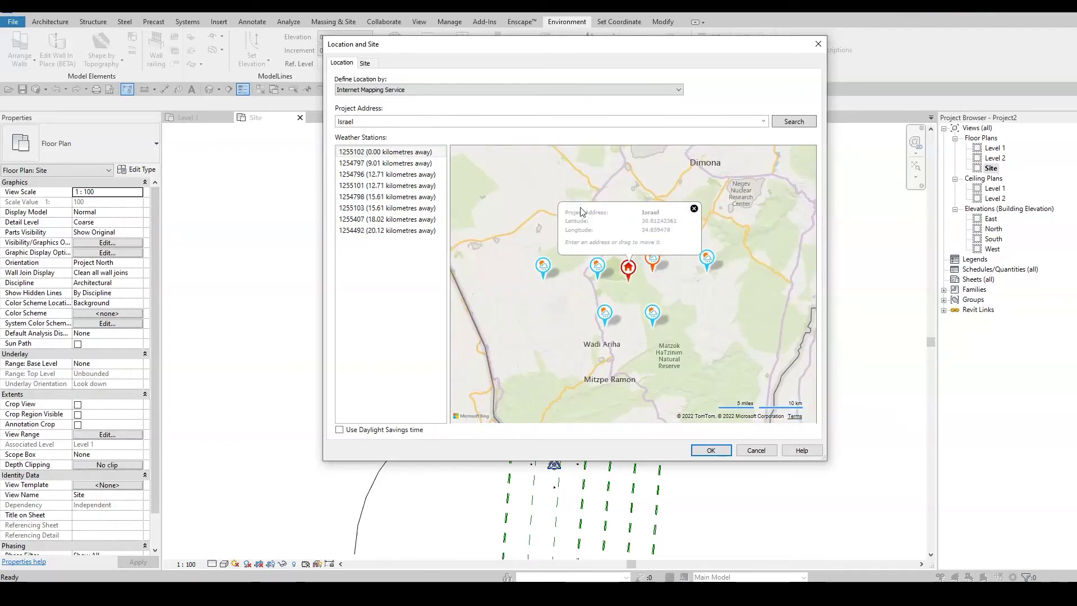
pyautogui.click(708, 450)
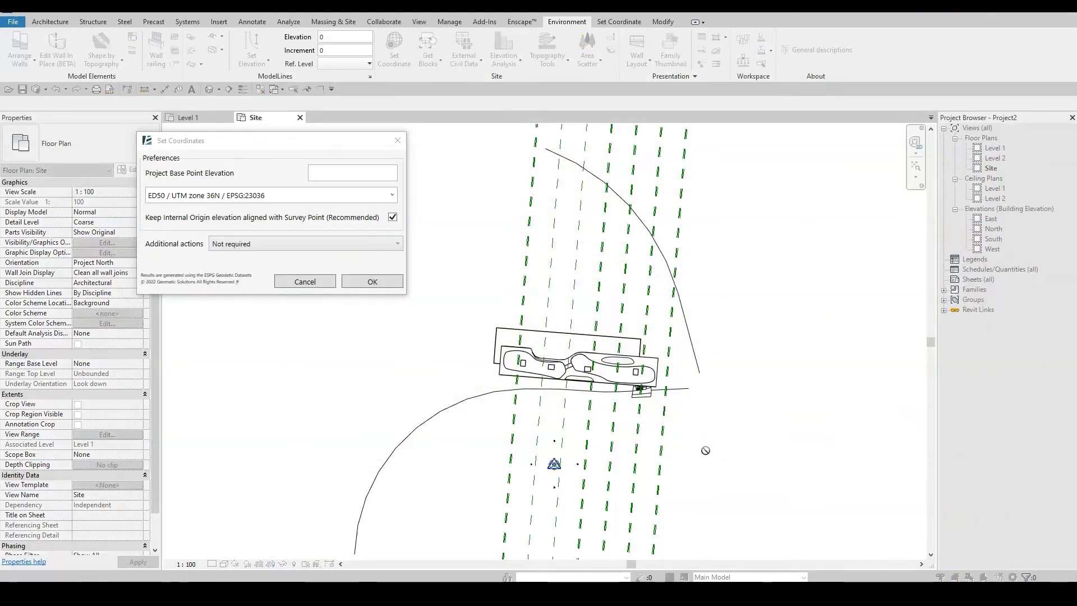
# Step: Set the additional action to Acquire coordinates from link and the coordinate system to Israel 1993 / Israeli TM Grid / EPSG:2039
pyautogui.click(397, 245)
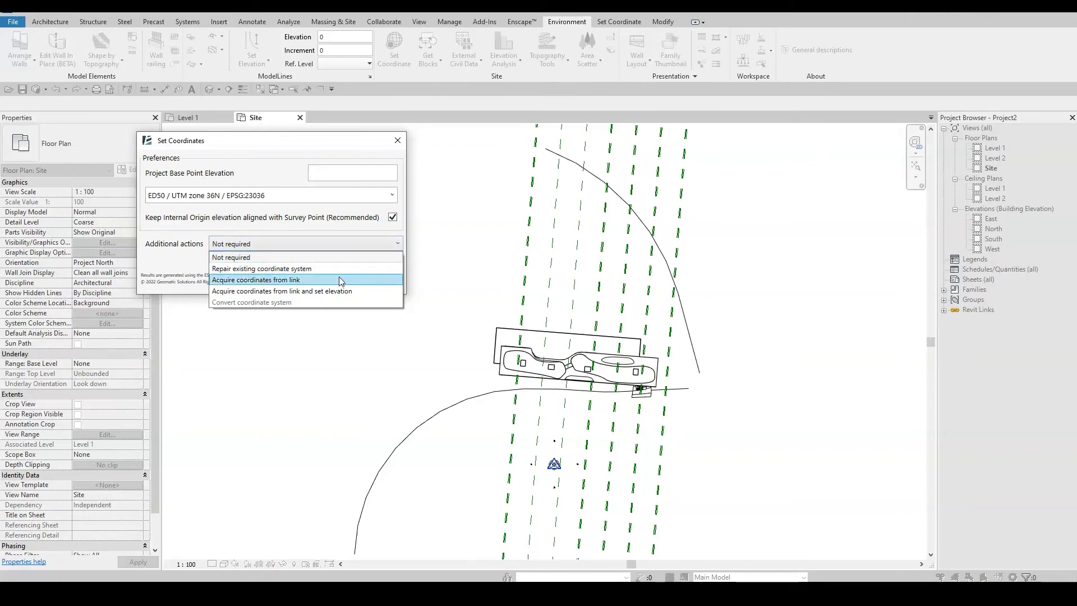
pyautogui.click(381, 280)
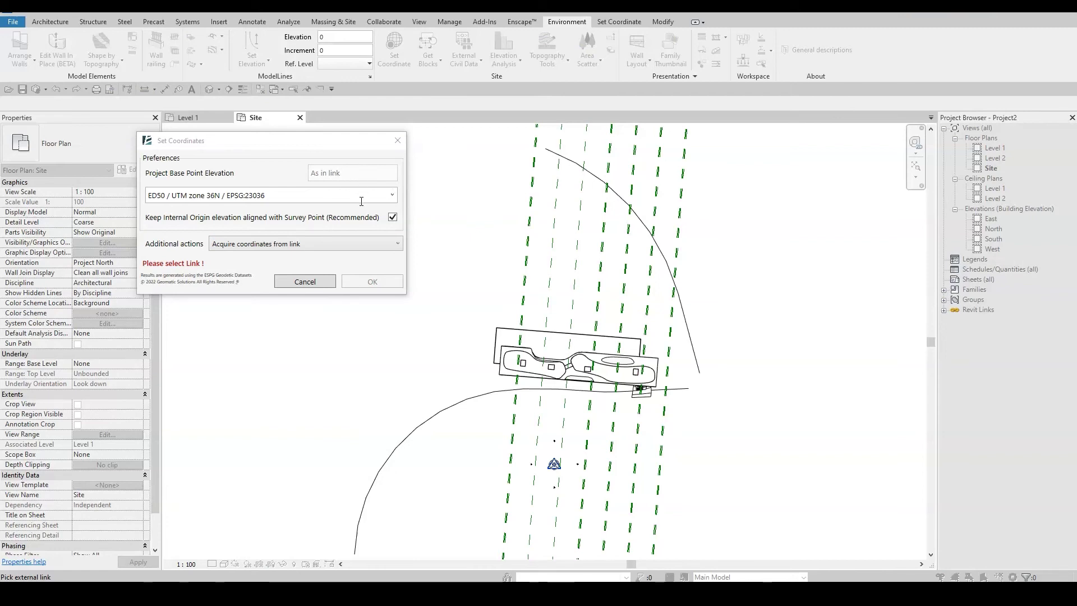
pyautogui.click(351, 243)
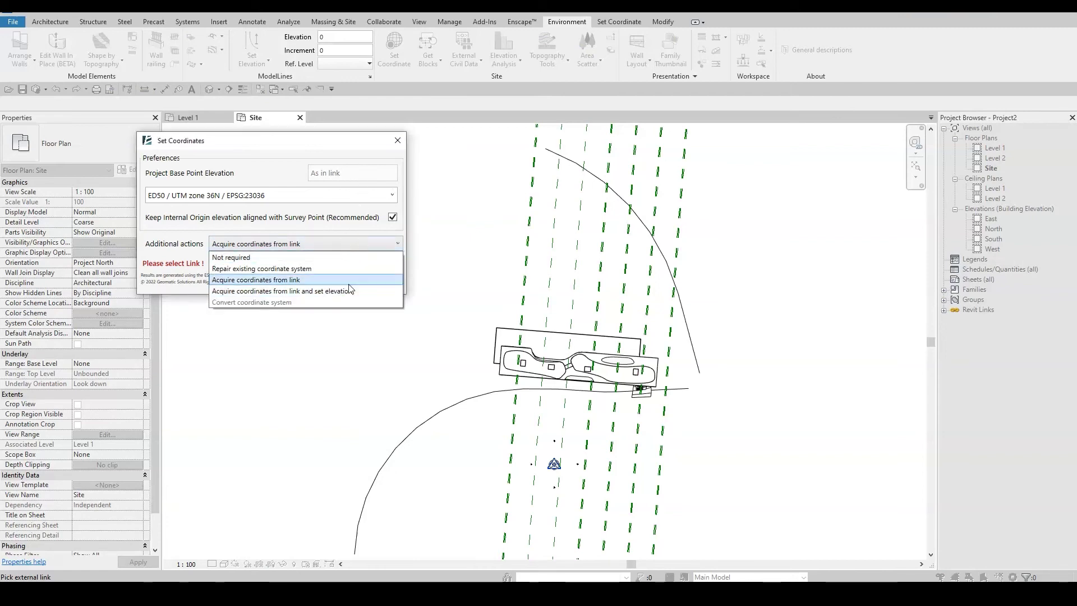
pyautogui.click(330, 199)
pyautogui.click(394, 195)
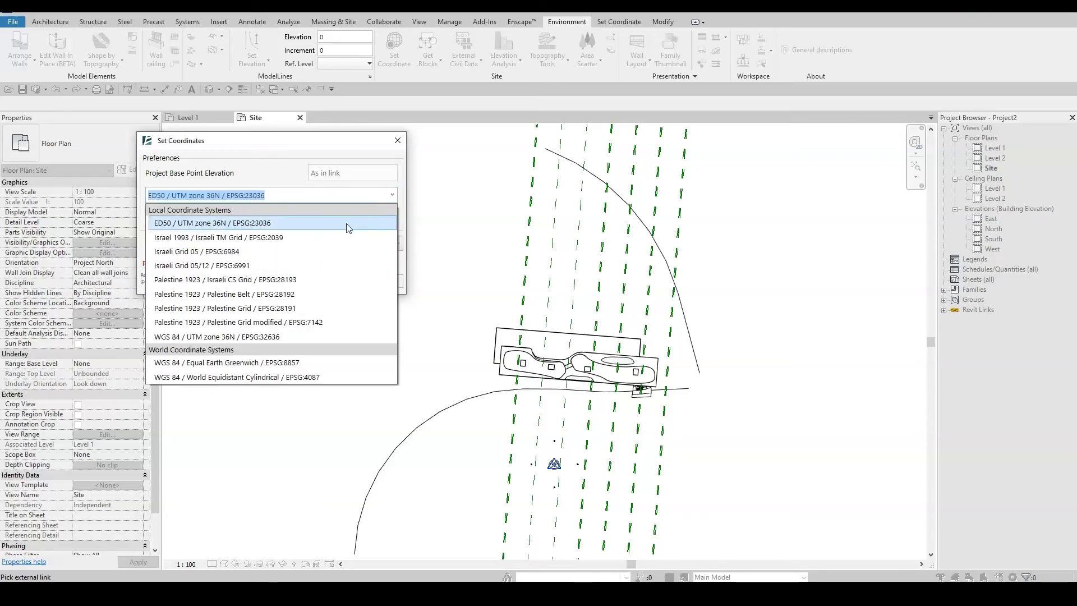
pyautogui.click(312, 237)
# Step: Acquire the coordinates from the linked arch model, and check the project base point's coordinates and angle to true north
pyautogui.click(617, 335)
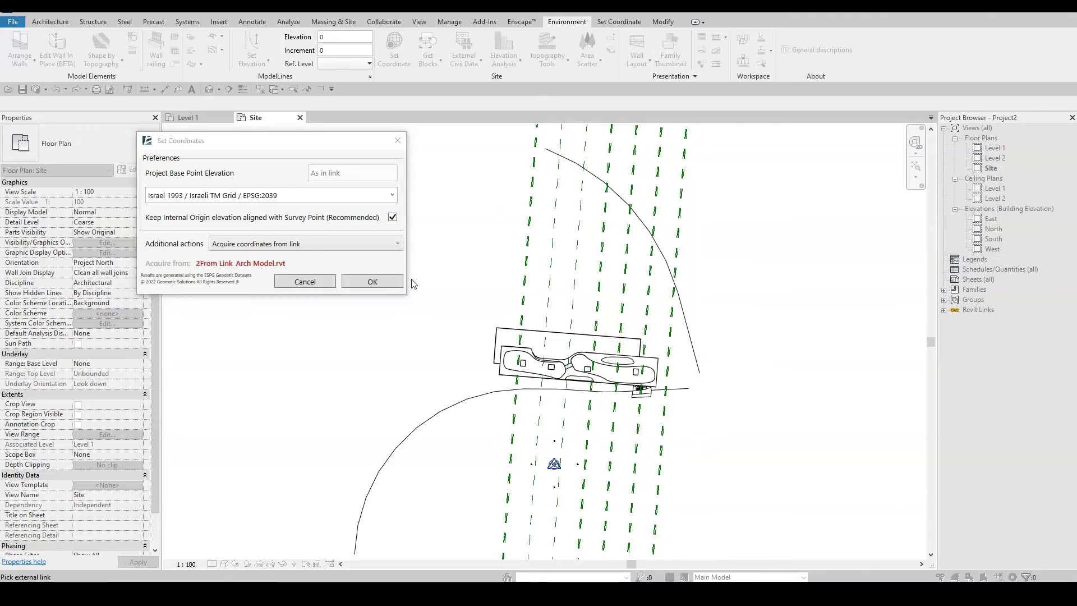
pyautogui.click(372, 282)
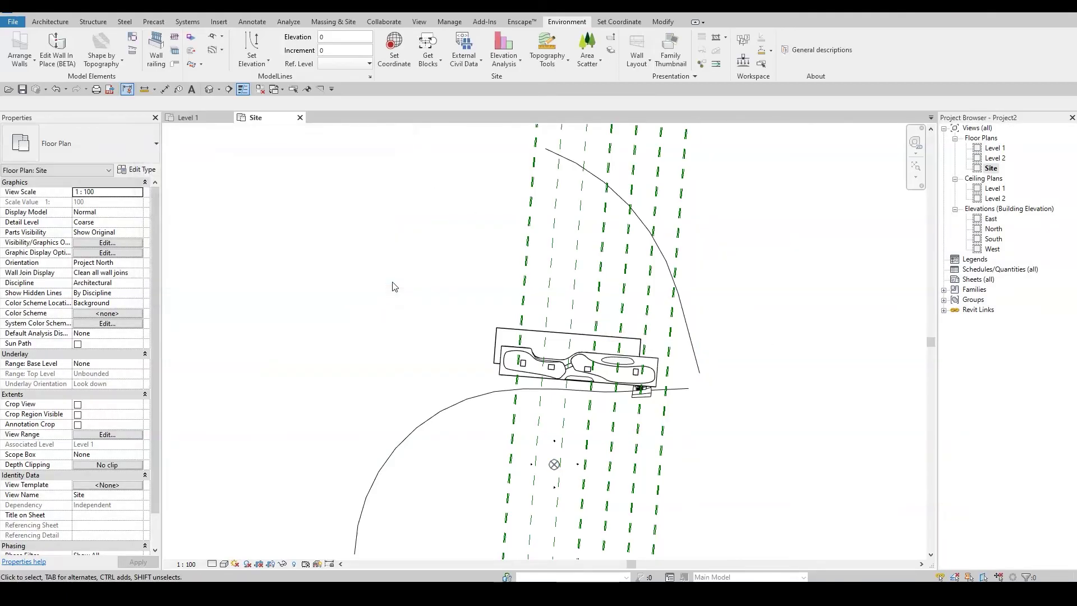
pyautogui.click(554, 464)
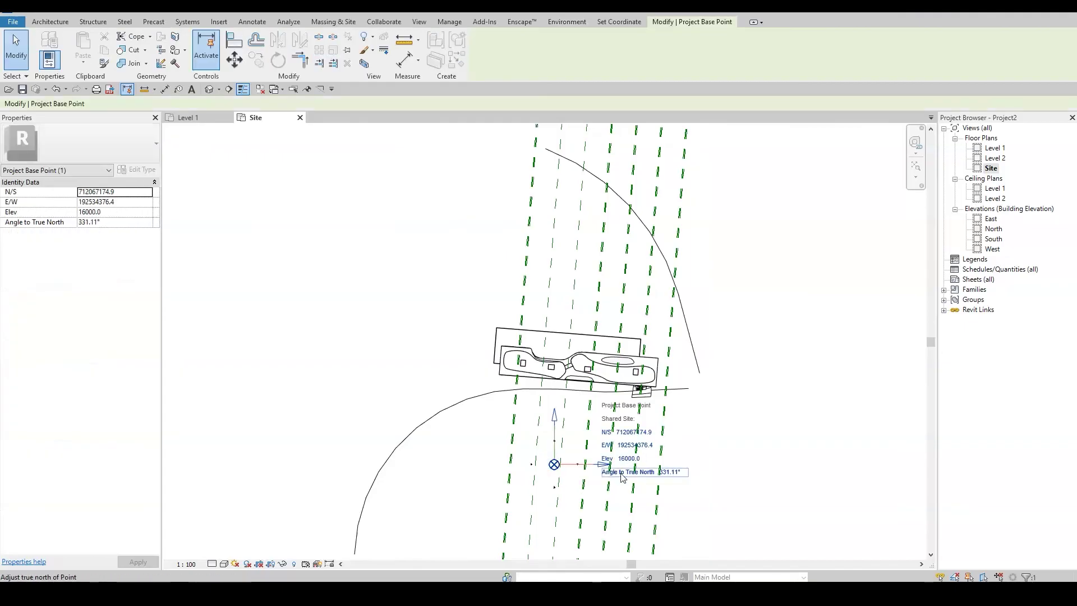
pyautogui.click(870, 381)
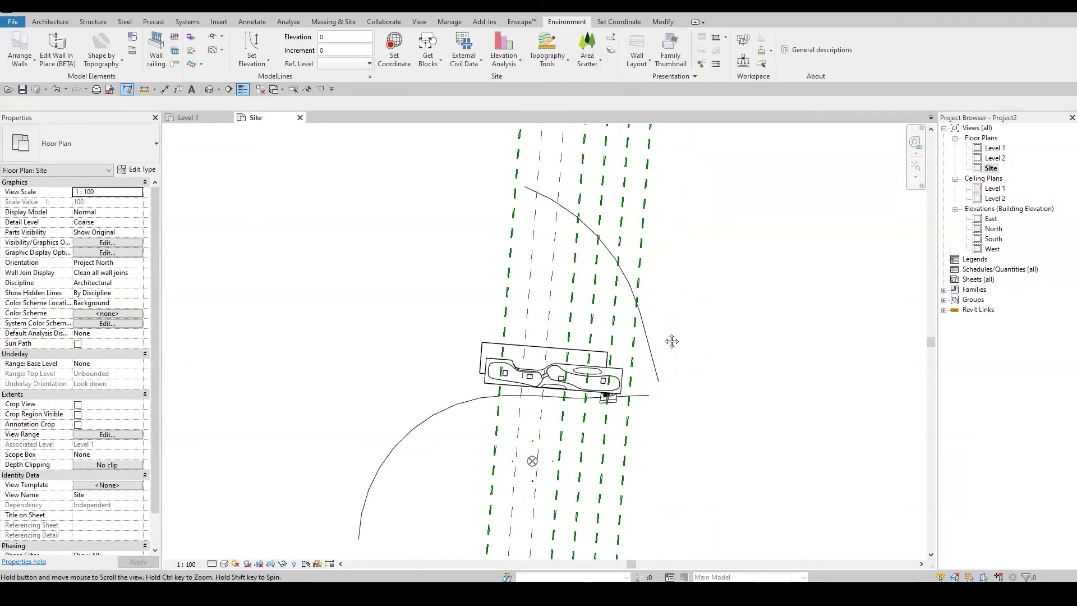
# Step: Link the CAD drawing PLANESKOO CORRIDORS (1).dwg into the Site plan with Auto - By Shared Coordinates positioning
pyautogui.click(220, 22)
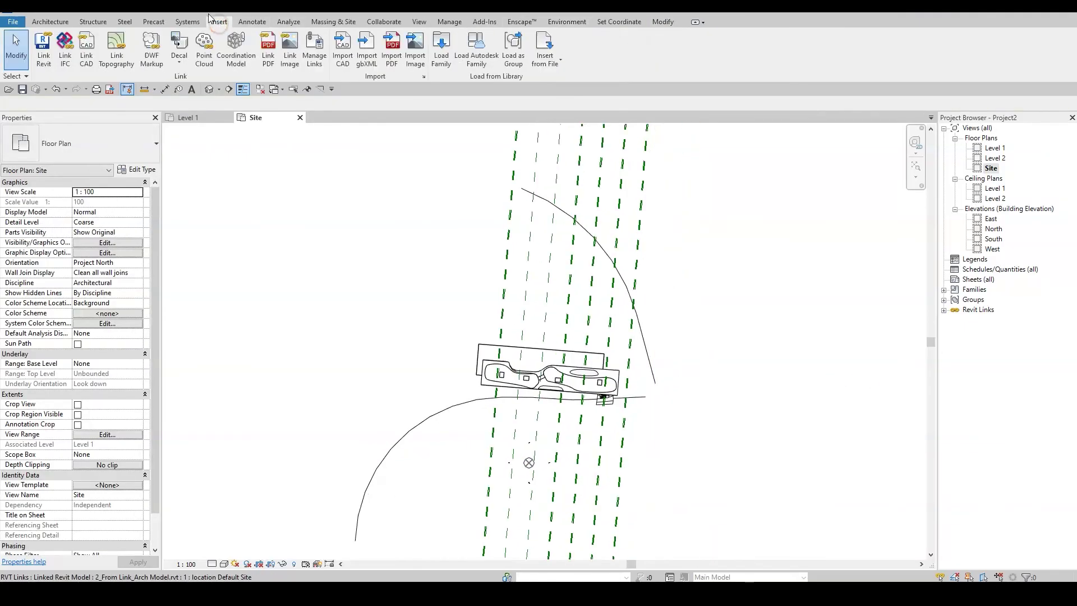
pyautogui.click(79, 59)
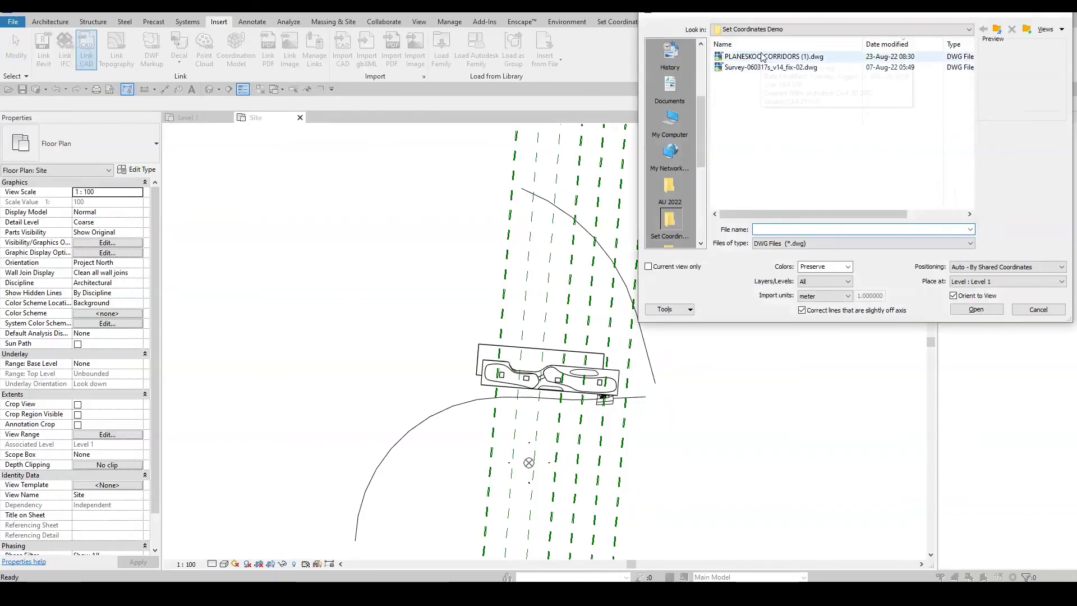
pyautogui.click(762, 57)
pyautogui.click(860, 296)
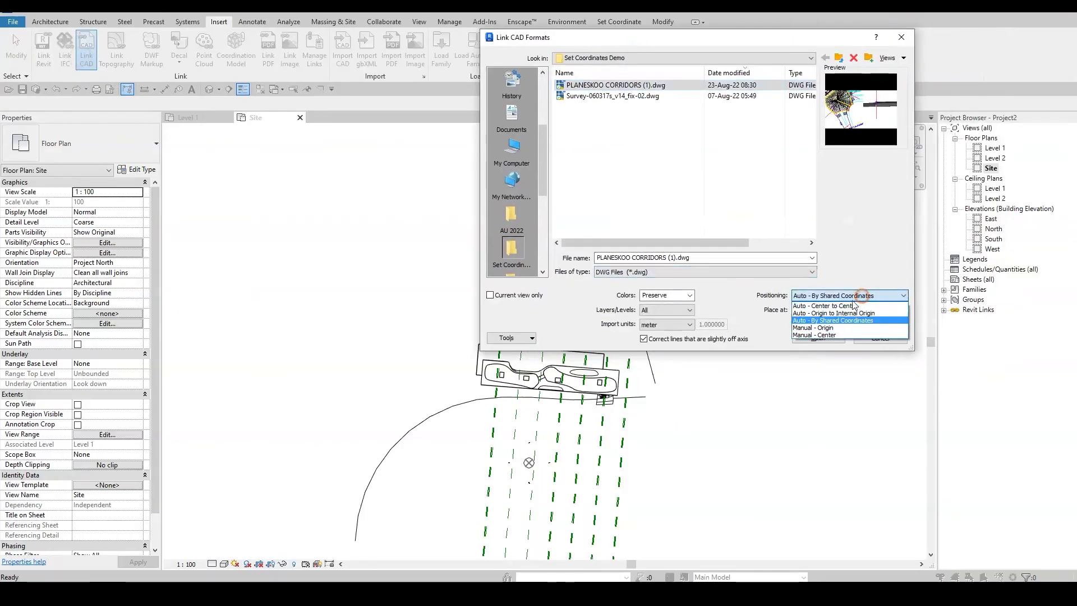
pyautogui.click(835, 320)
pyautogui.click(818, 338)
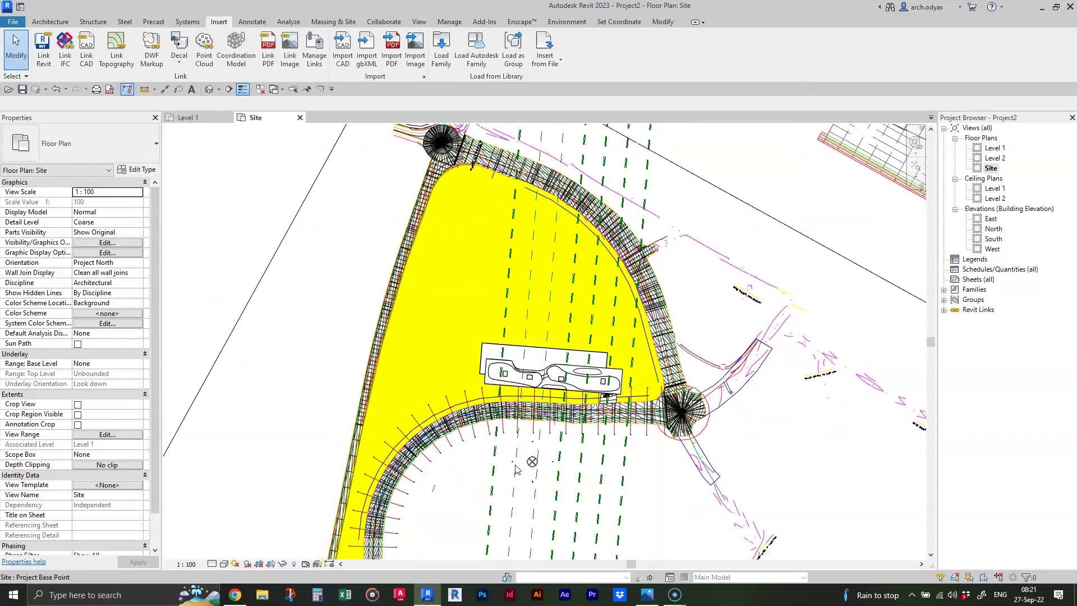
# Step: Set the Site plan's orientation to True North and review the project's location settings
pyautogui.click(106, 263)
pyautogui.click(101, 283)
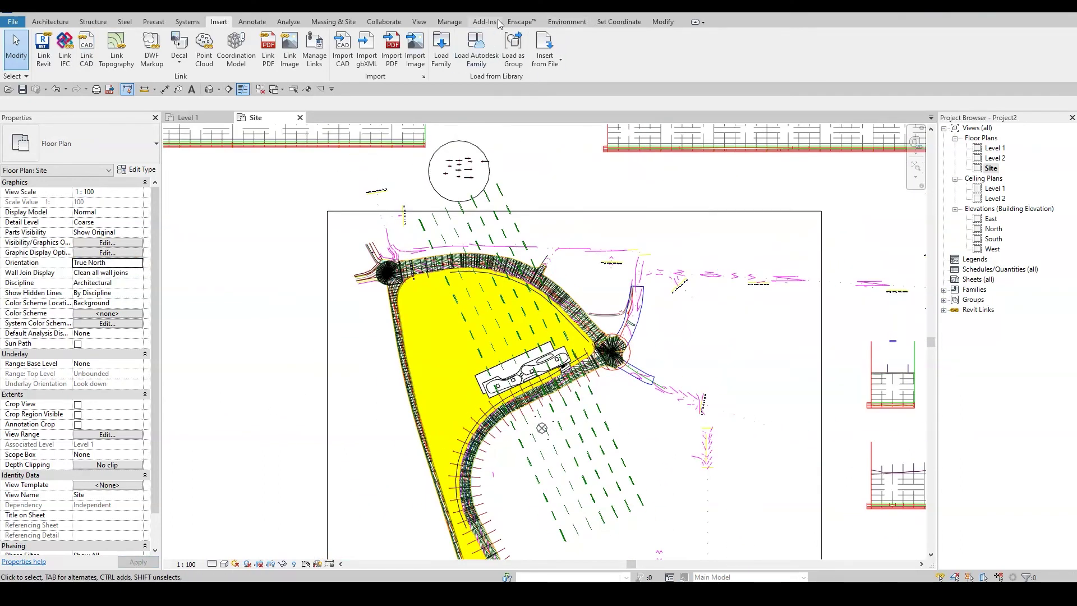
pyautogui.click(449, 22)
pyautogui.click(529, 40)
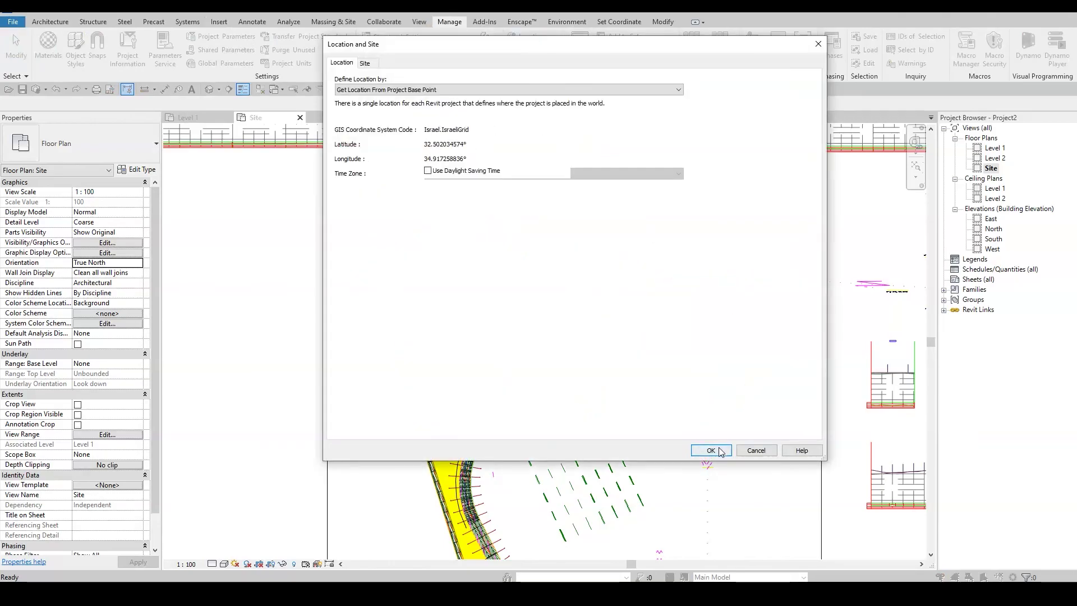
pyautogui.click(710, 451)
# Step: Open the default 3D view and inspect how the linked building sits within the corridors drawing
pyautogui.moveTo(690, 412); pyautogui.dragTo(684, 357, button='middle')
pyautogui.scroll(-1, 685, 357)
pyautogui.click(208, 89)
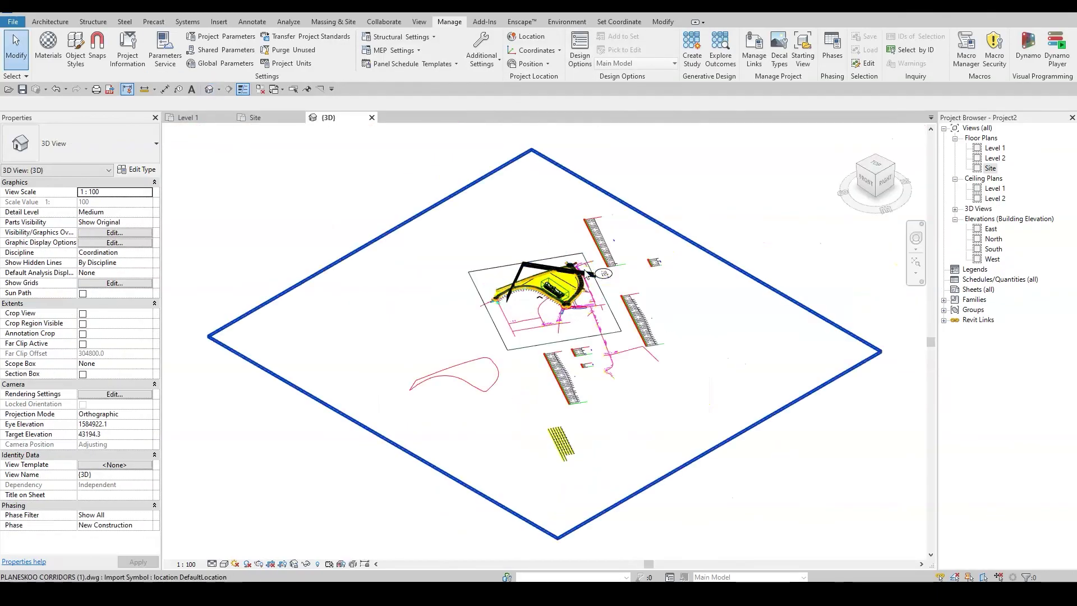
pyautogui.scroll(4, 532, 282)
pyautogui.scroll(3, 663, 271)
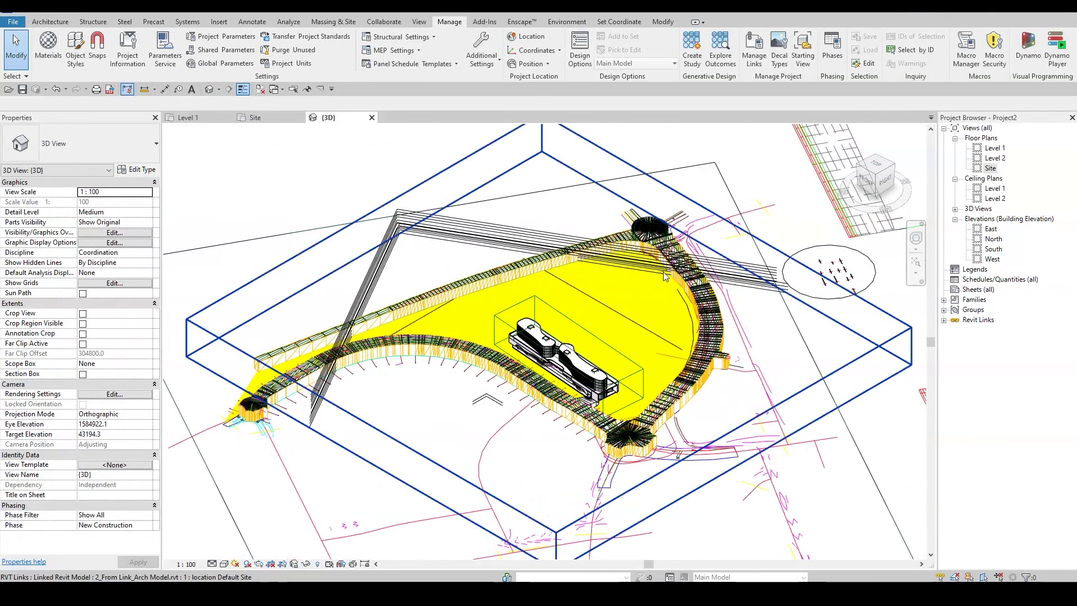
pyautogui.moveTo(672, 284); pyautogui.dragTo(720, 285, button='middle')
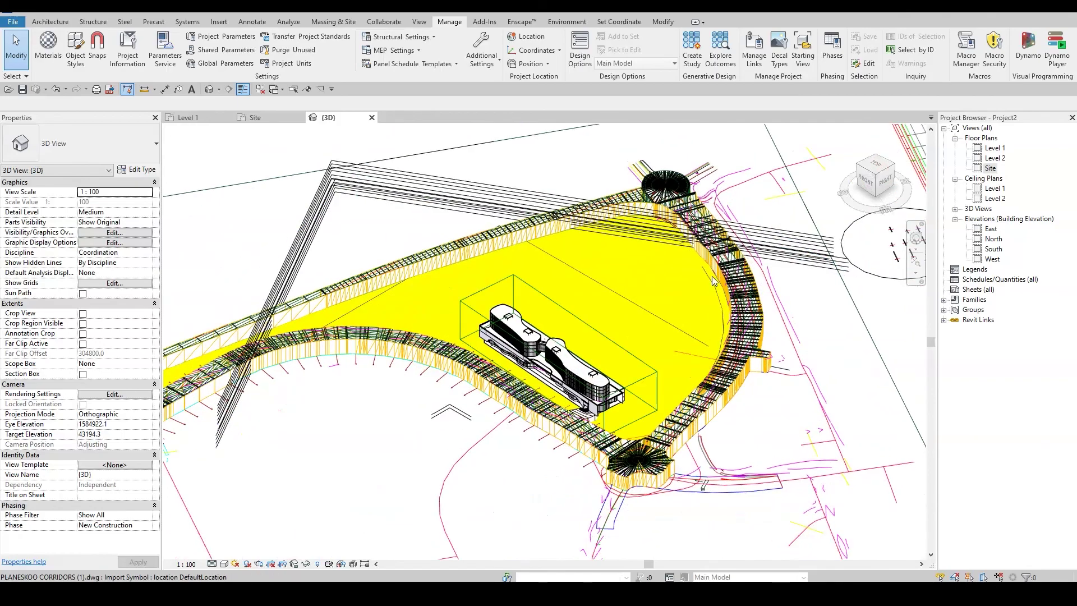
# Step: Switch to the arch-intelligence website in the browser and browse the User Guide for the Environment plugin
pyautogui.click(219, 23)
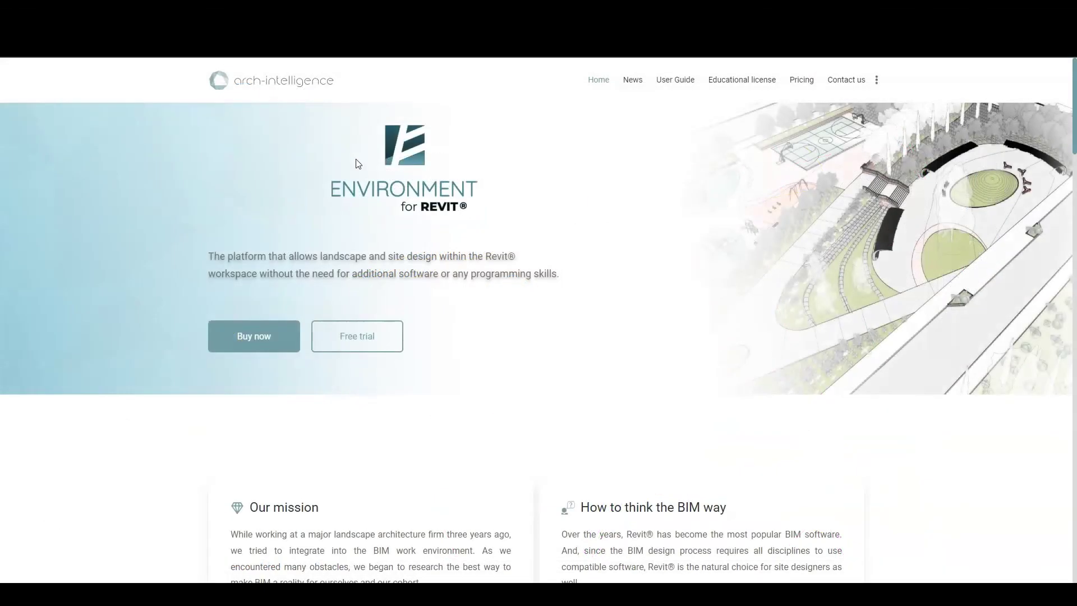
pyautogui.click(678, 80)
pyautogui.scroll(-20, 973, 265)
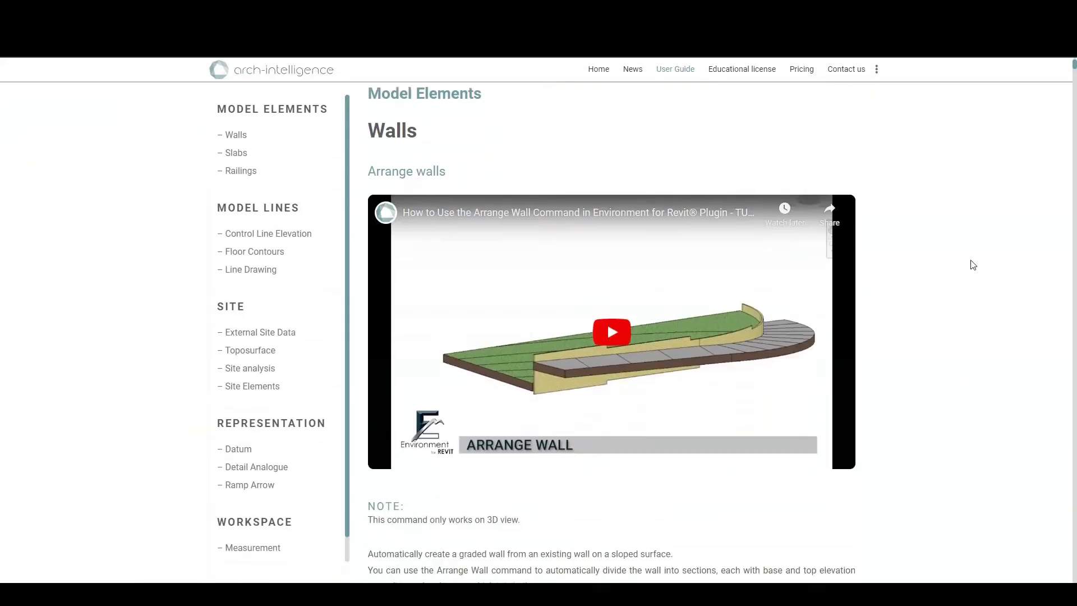